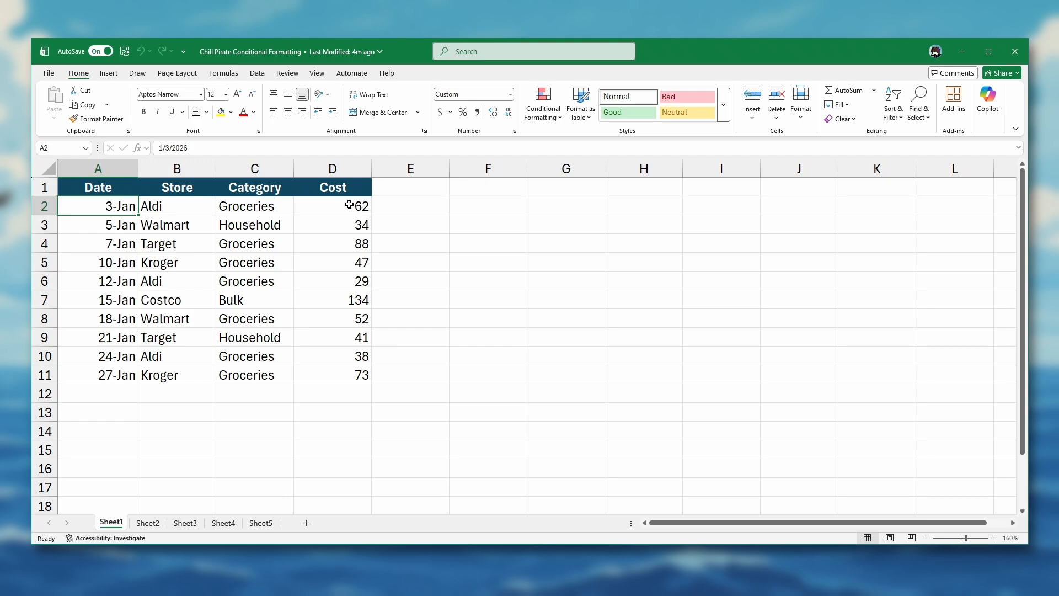
- Highlight the top 3 costs in D2:D11 (88, 134, 73) with green fill and dark green text
drag(353, 206, 353, 375)
click(560, 115)
mouse_move(580, 162)
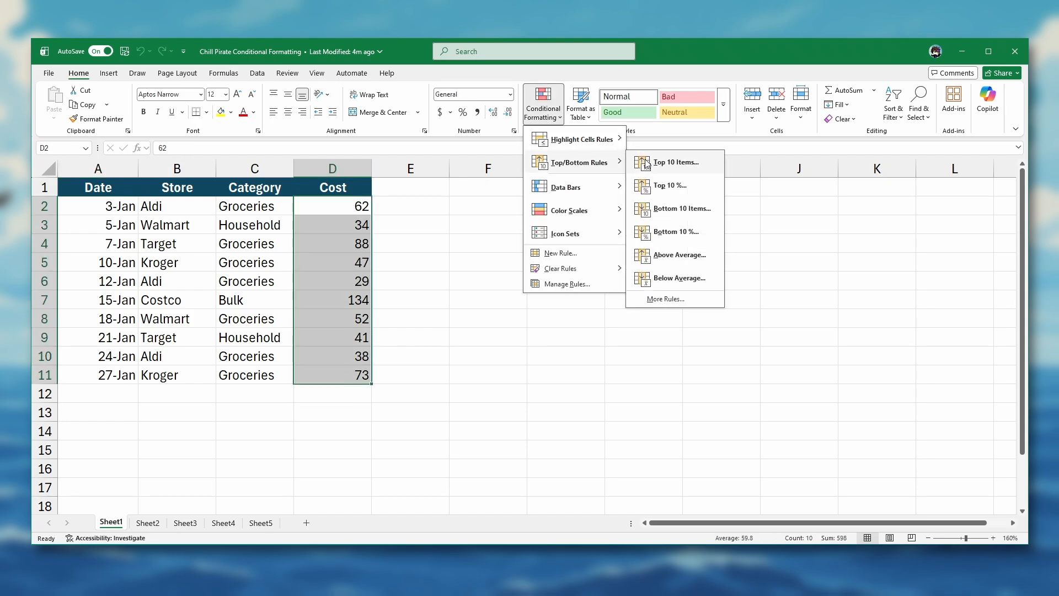
click(662, 160)
text(3)
click(472, 266)
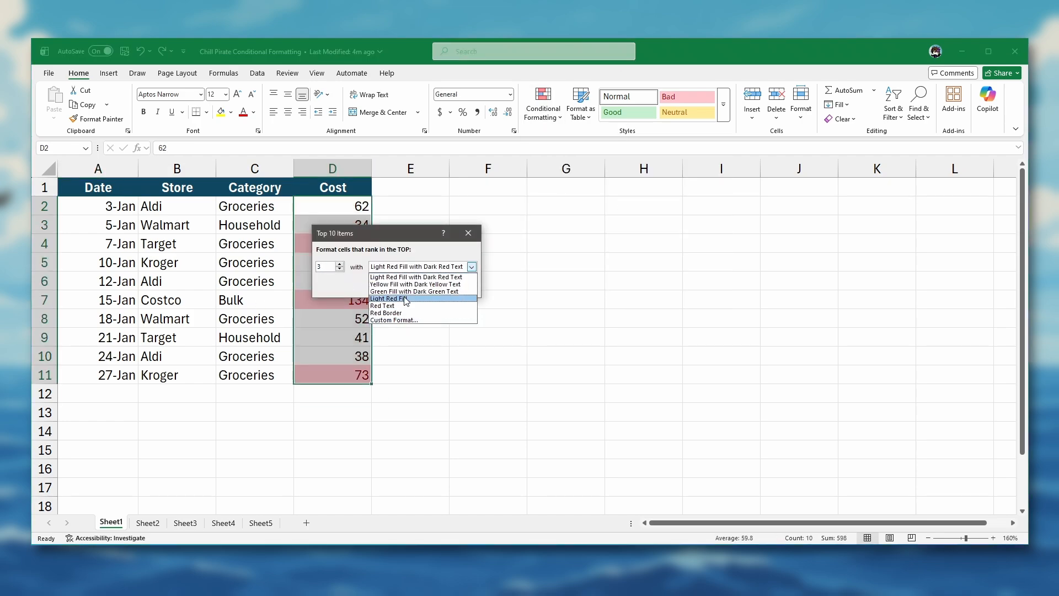
click(413, 291)
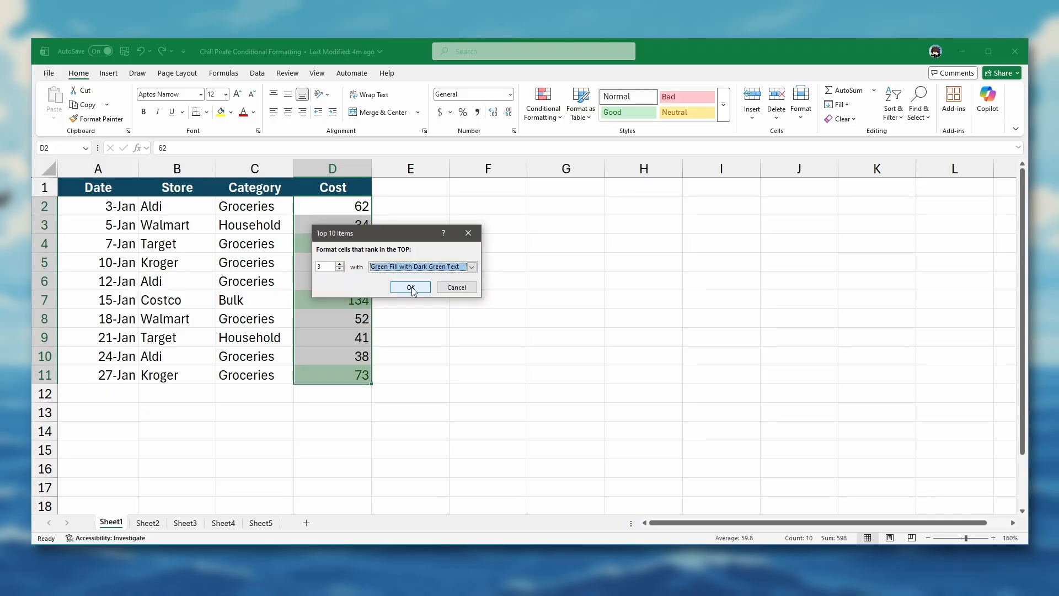
click(411, 287)
key(Home)
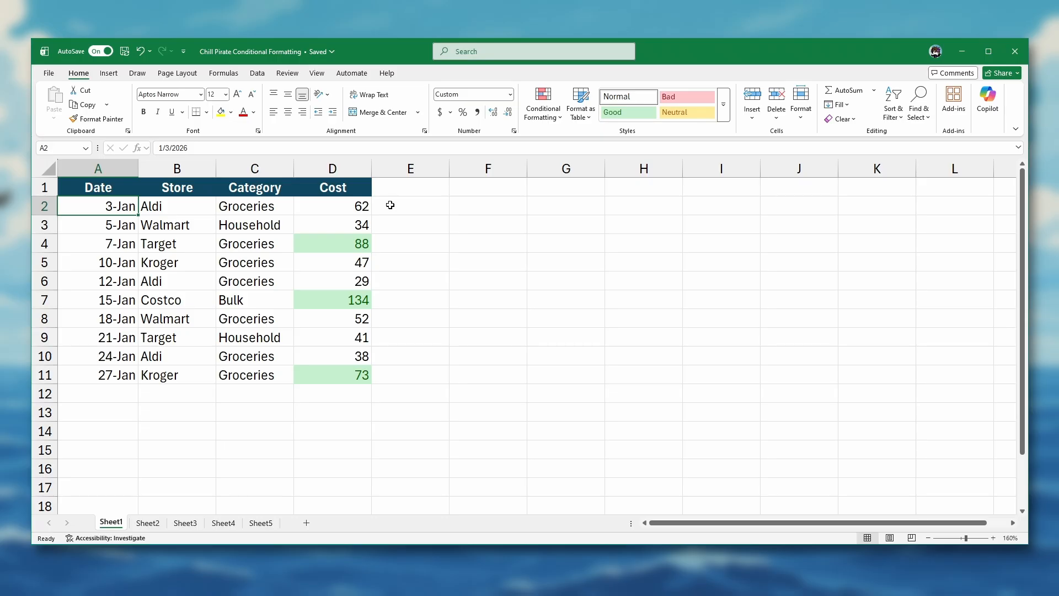
- Undo the highlight, reapply the top-3 green rule to D2:D11, then move to Sheet2
key(ctrl+z)
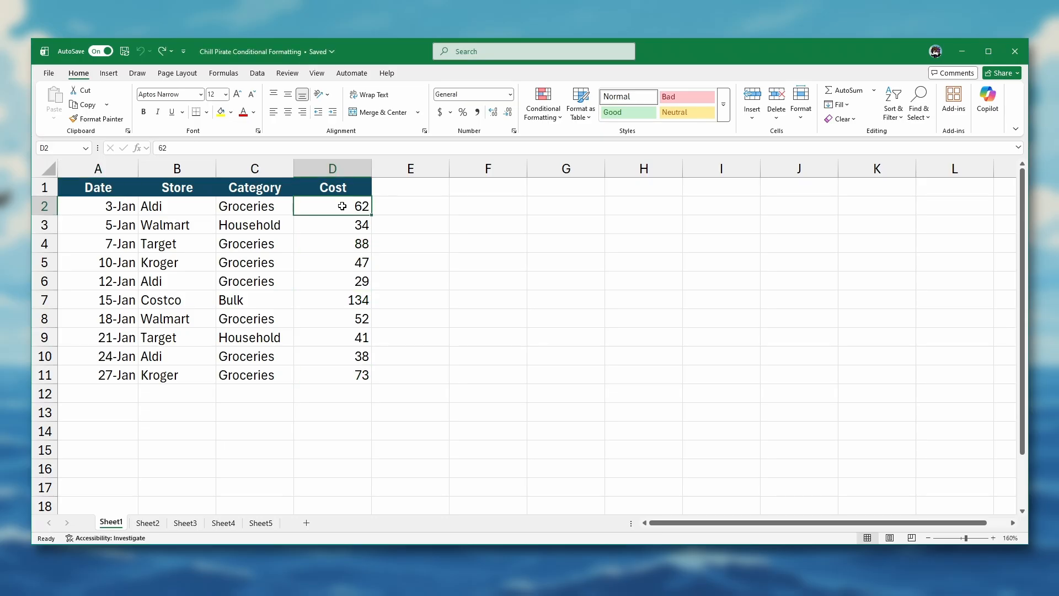
drag(342, 206, 346, 367)
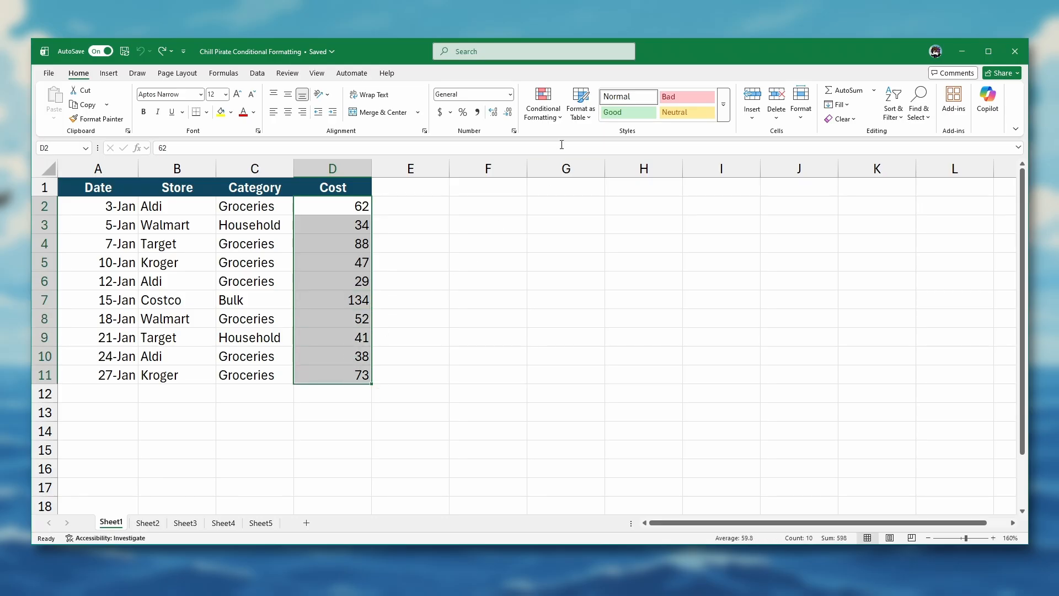
click(560, 119)
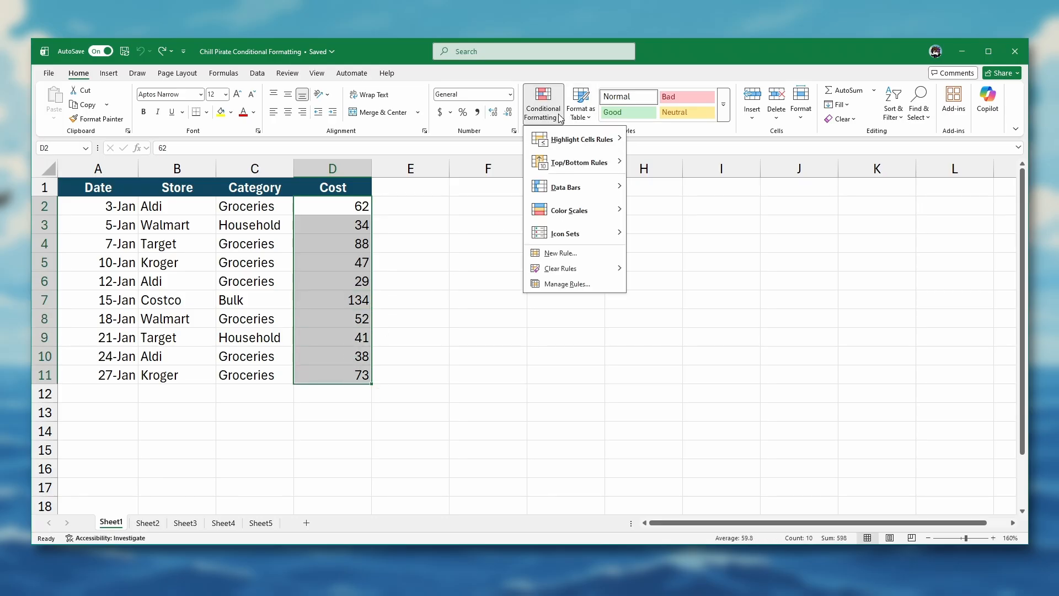
mouse_move(579, 164)
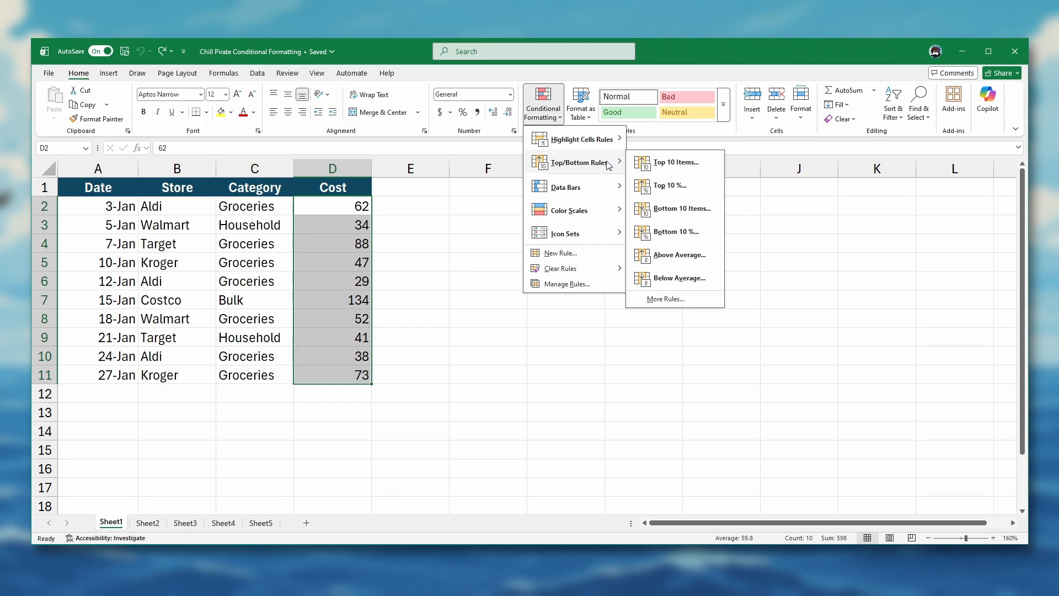
click(657, 163)
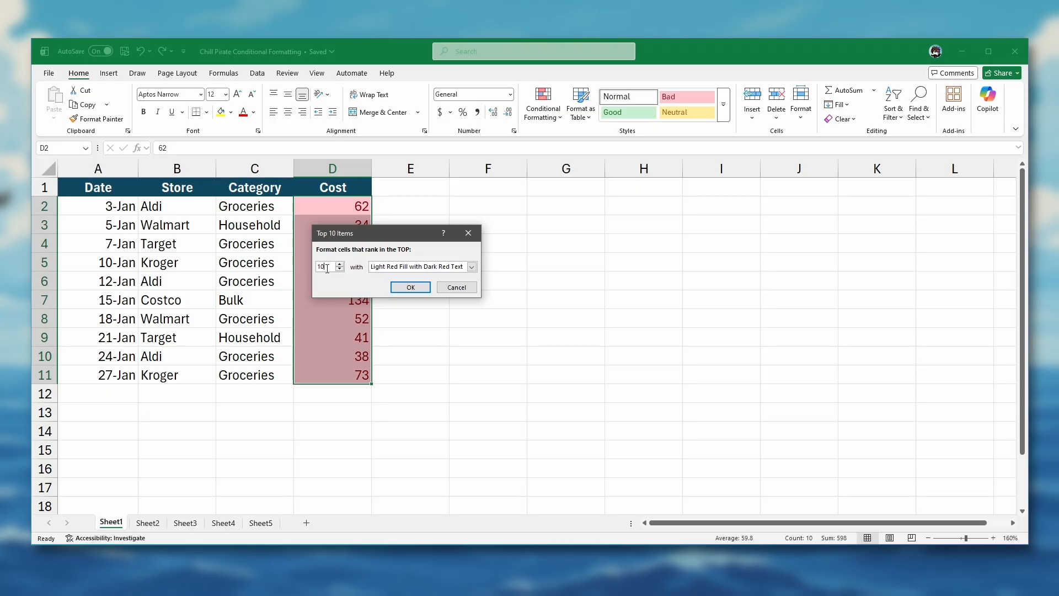
drag(327, 269, 316, 266)
text(3)
click(405, 270)
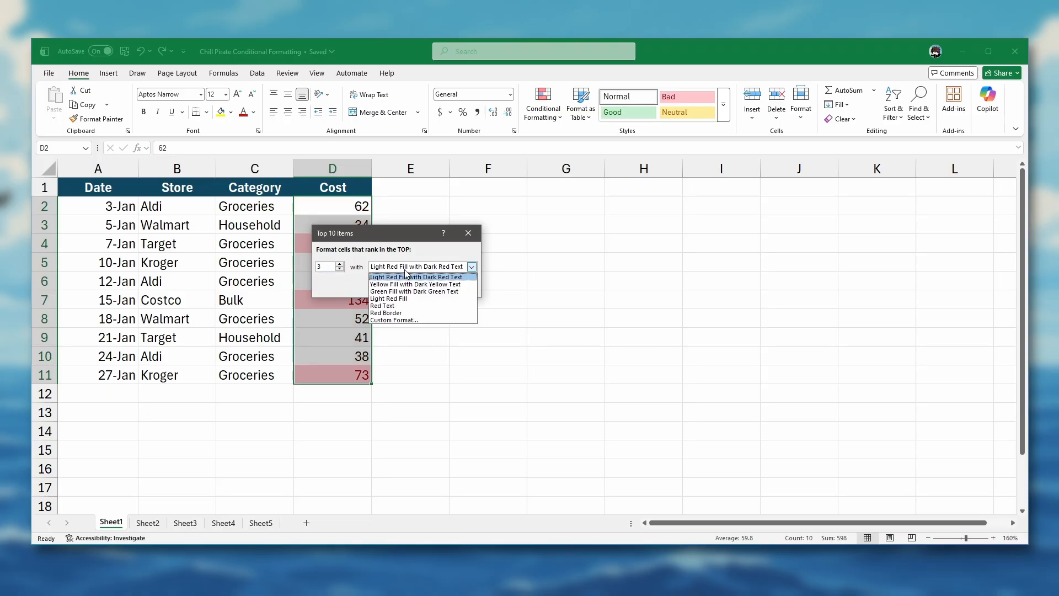
click(397, 287)
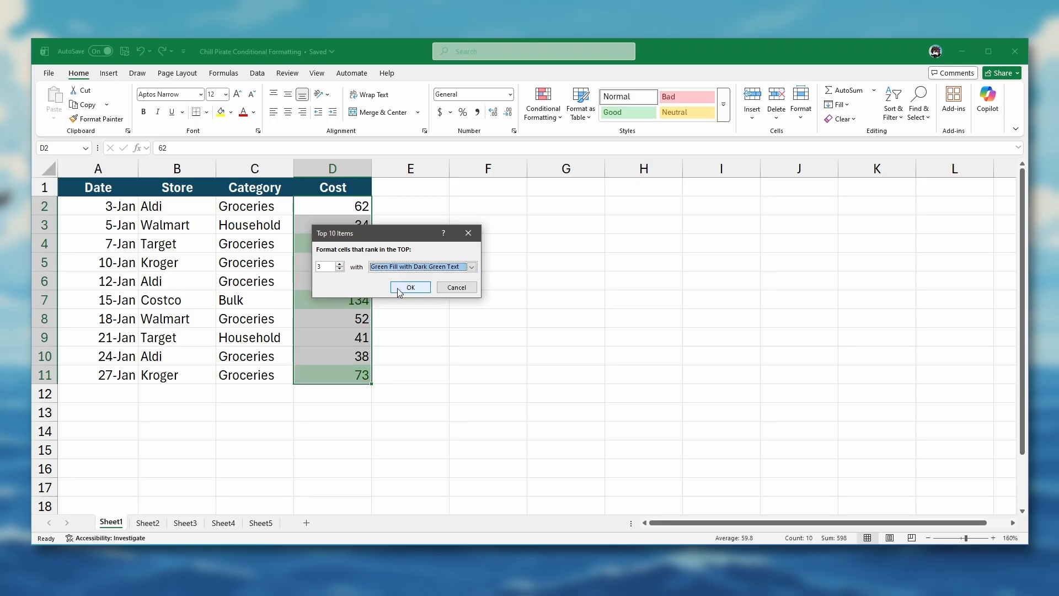
click(397, 288)
click(396, 202)
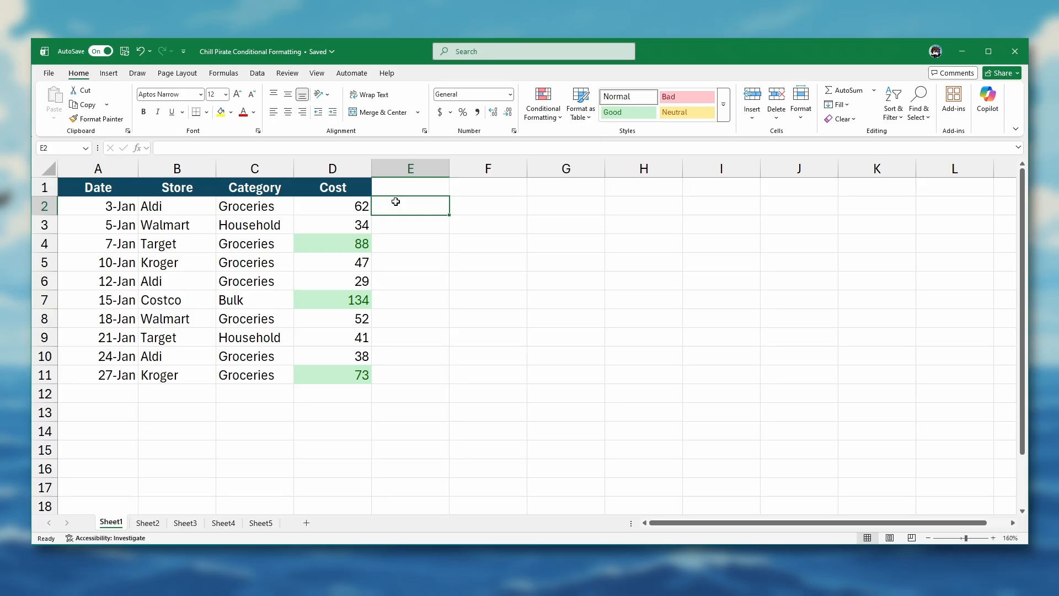
key(ctrl+Page_Down)
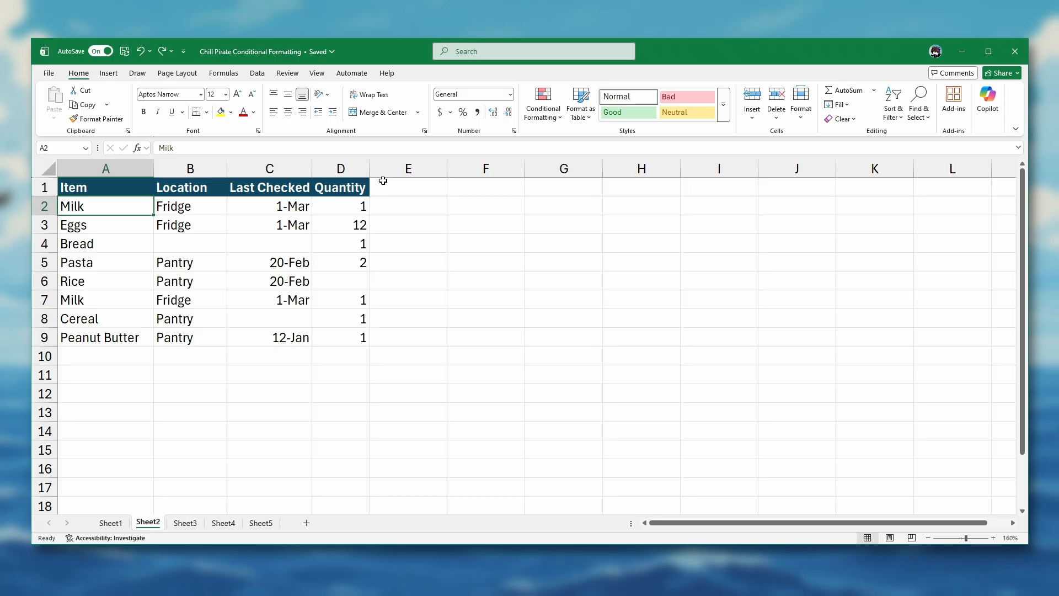
- Add a rule to the inventory data that shades blank cells light blue
drag(118, 208, 345, 334)
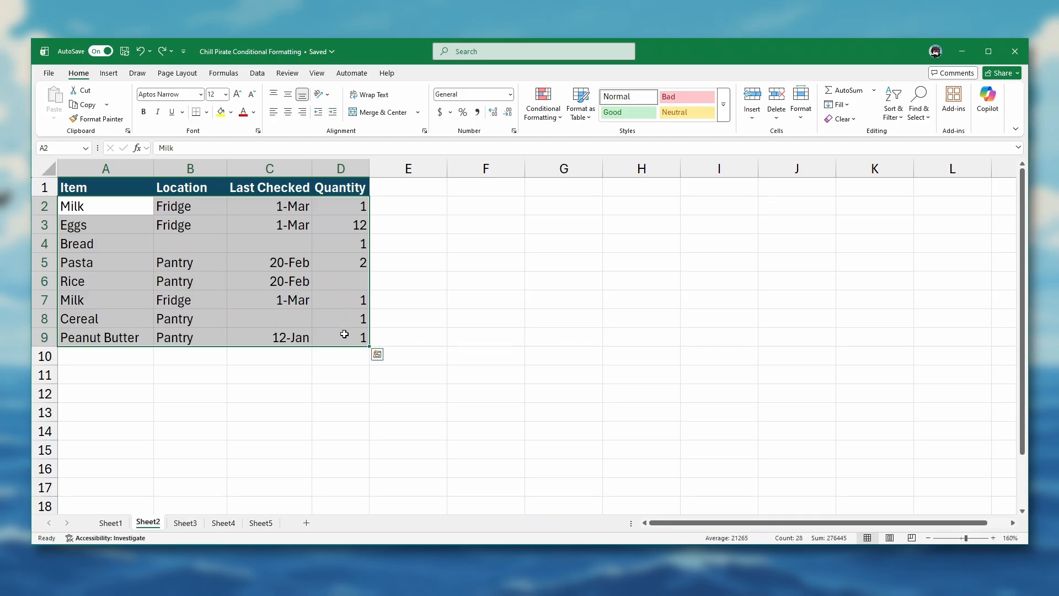
click(556, 115)
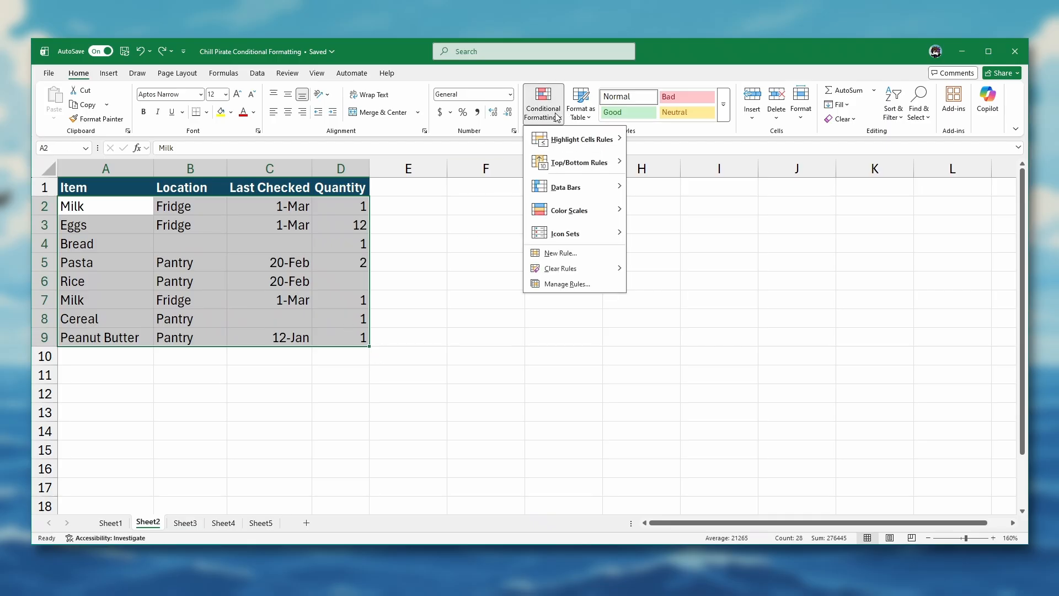
click(557, 252)
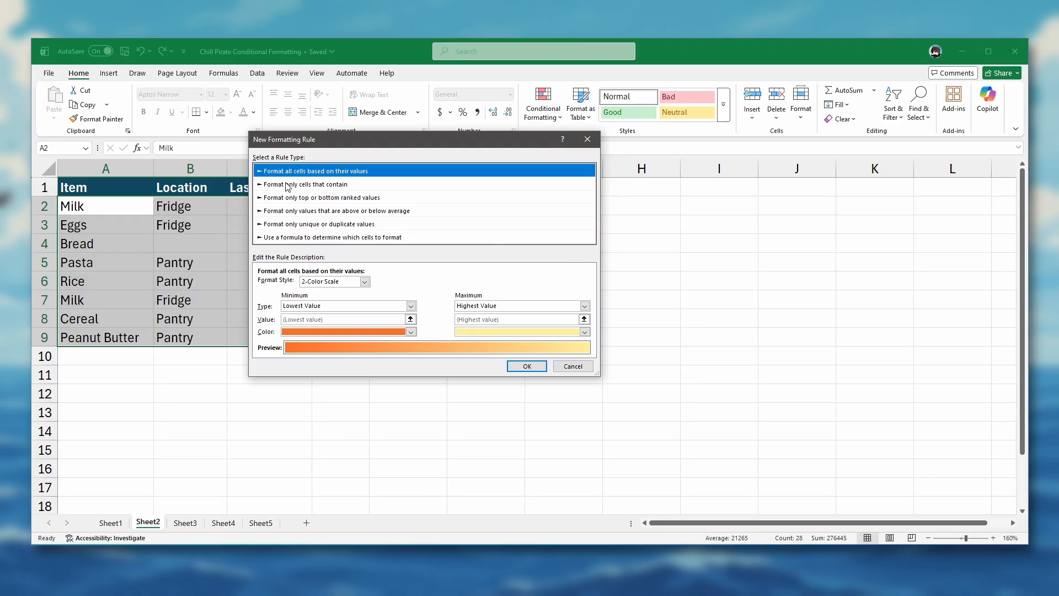
click(287, 186)
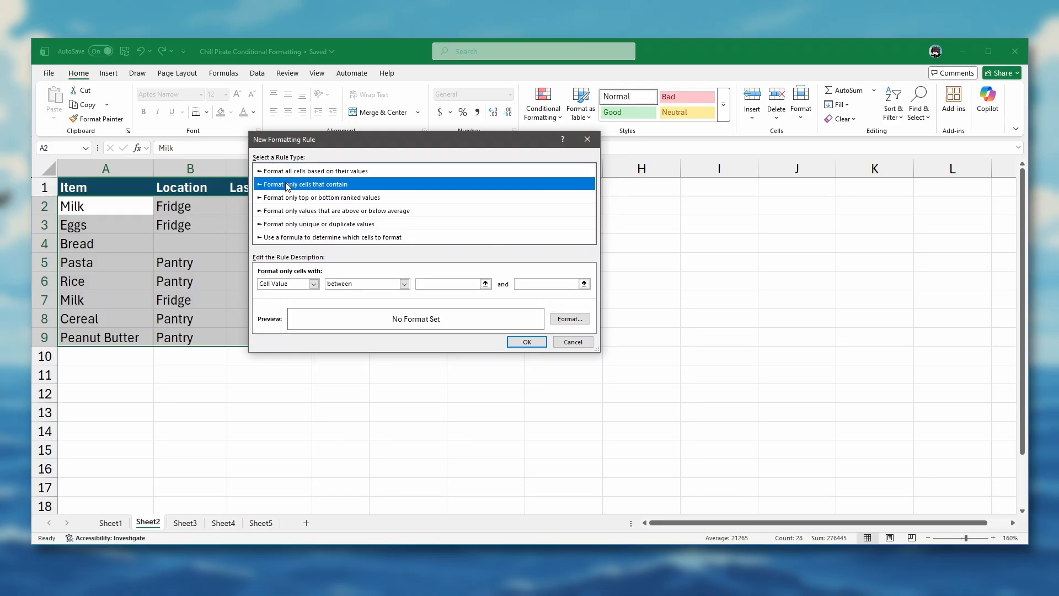
click(294, 285)
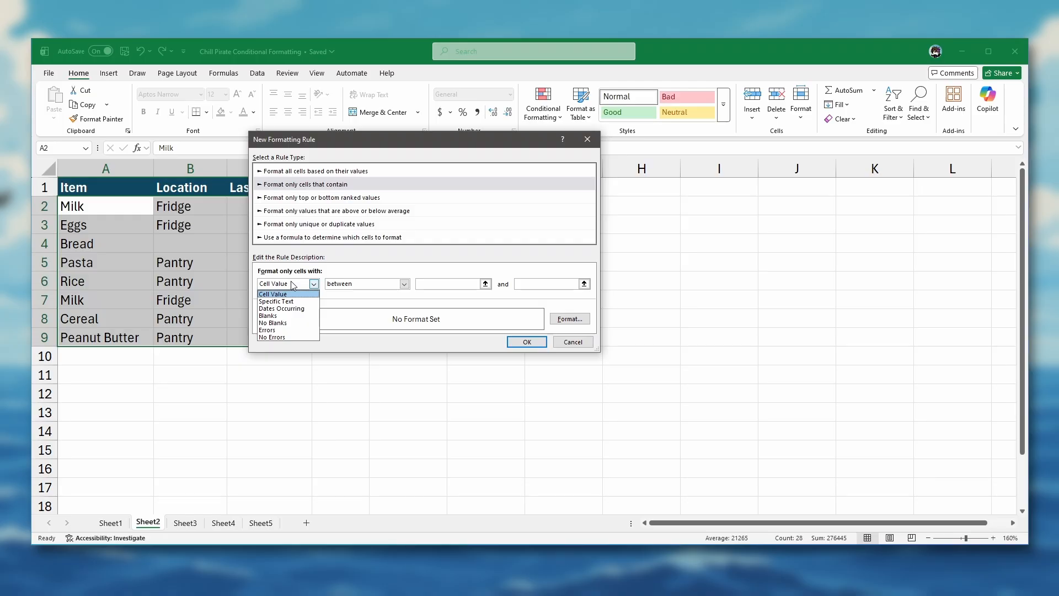
click(280, 316)
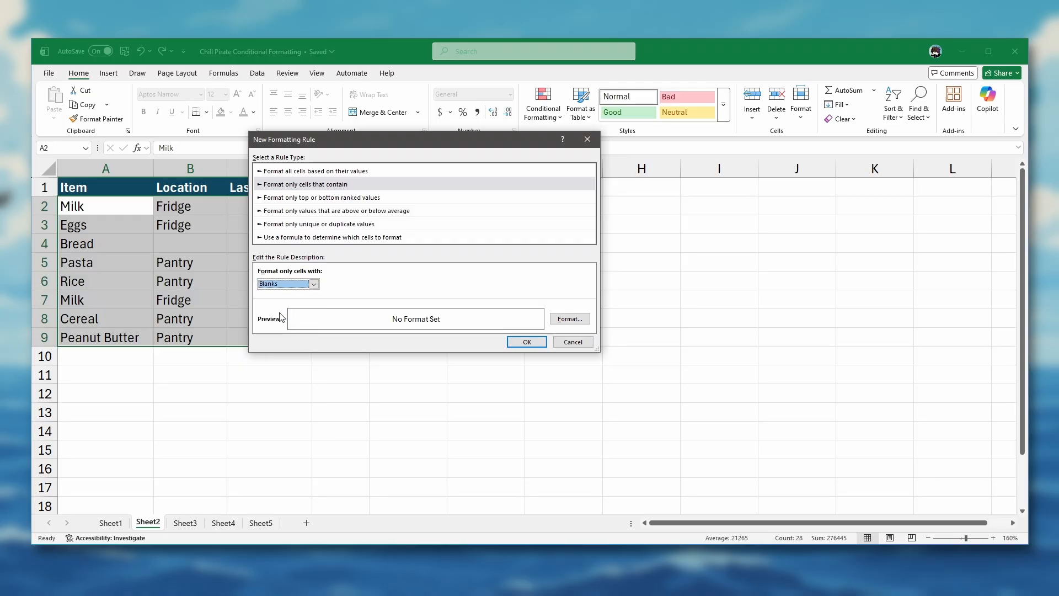
click(572, 321)
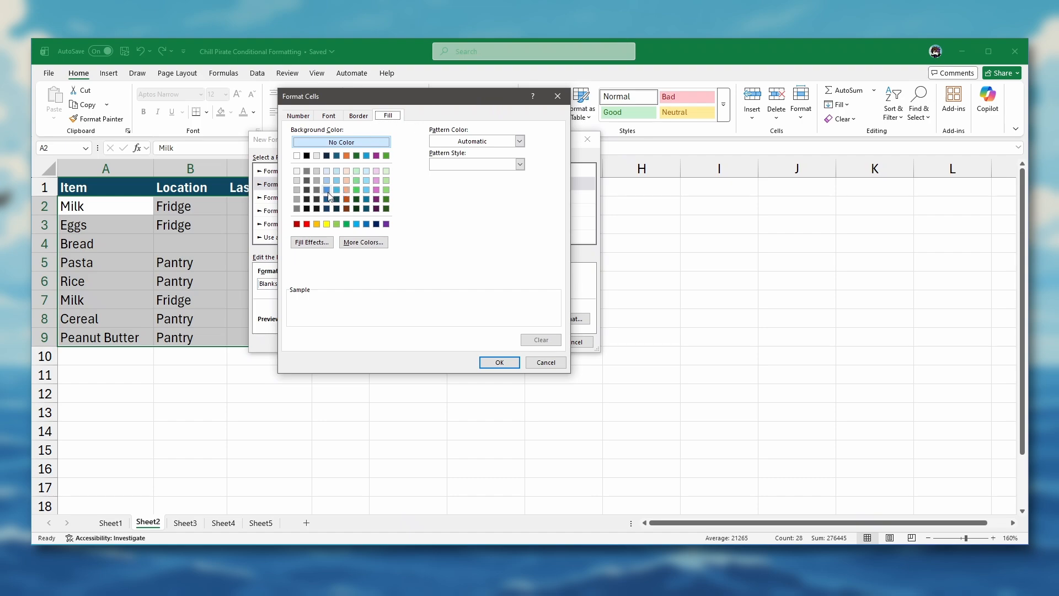
click(327, 180)
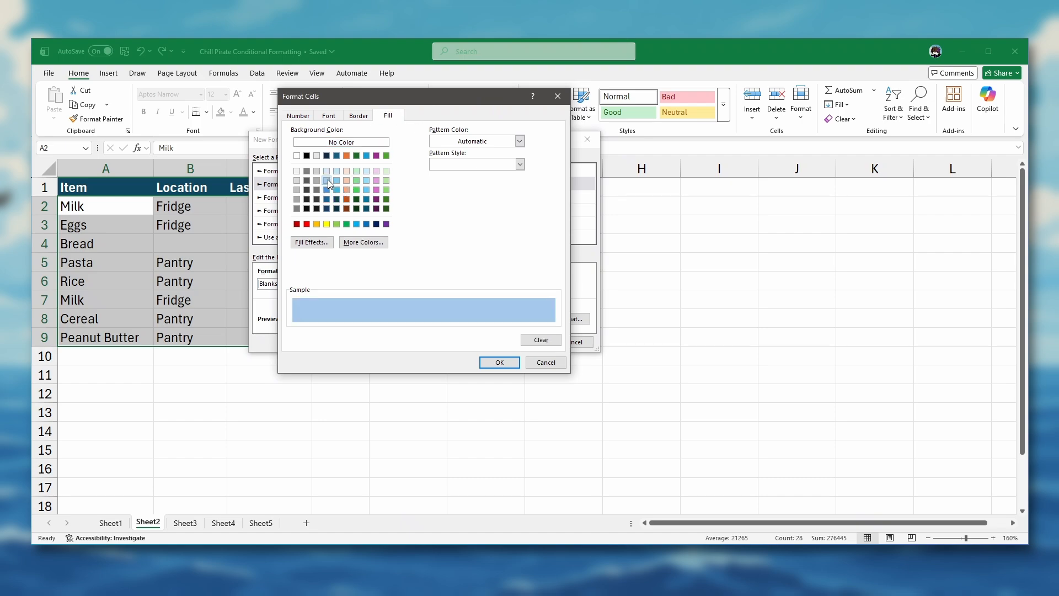
click(492, 362)
click(527, 343)
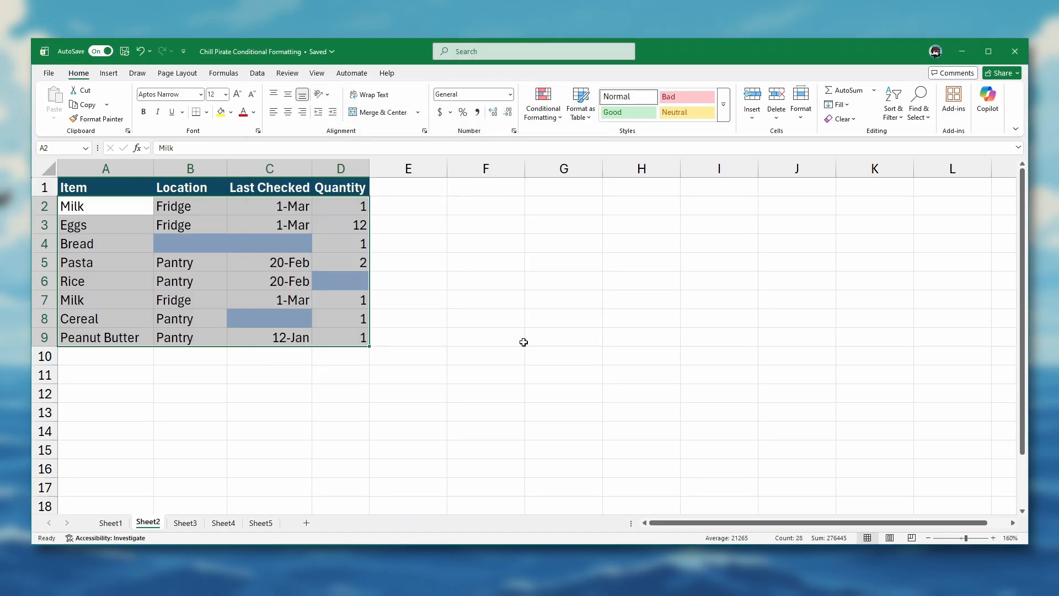
click(412, 205)
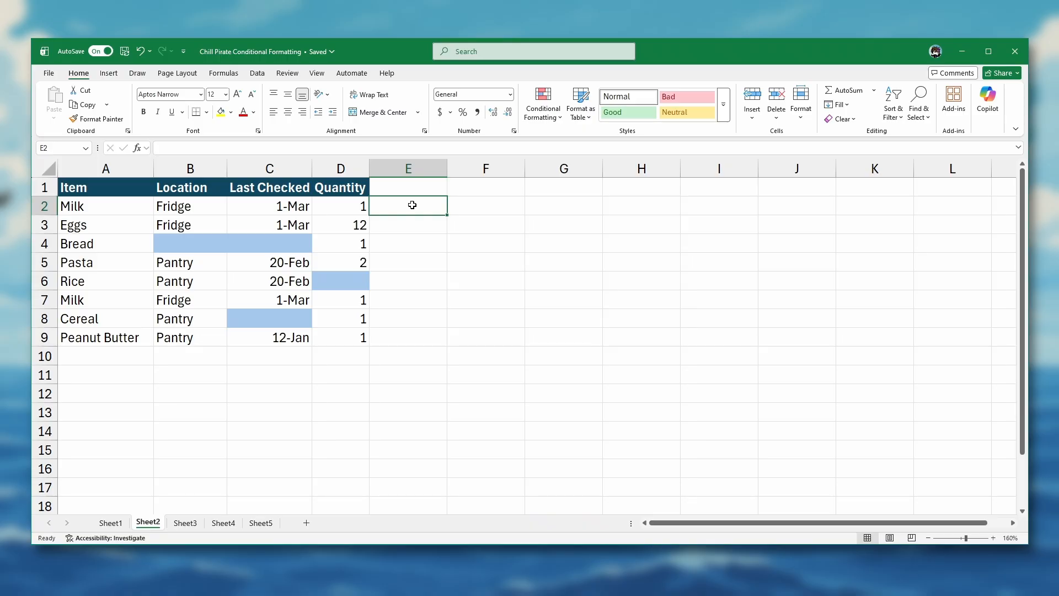
- Enter Pantry as Bread's location in cell B4
click(198, 243)
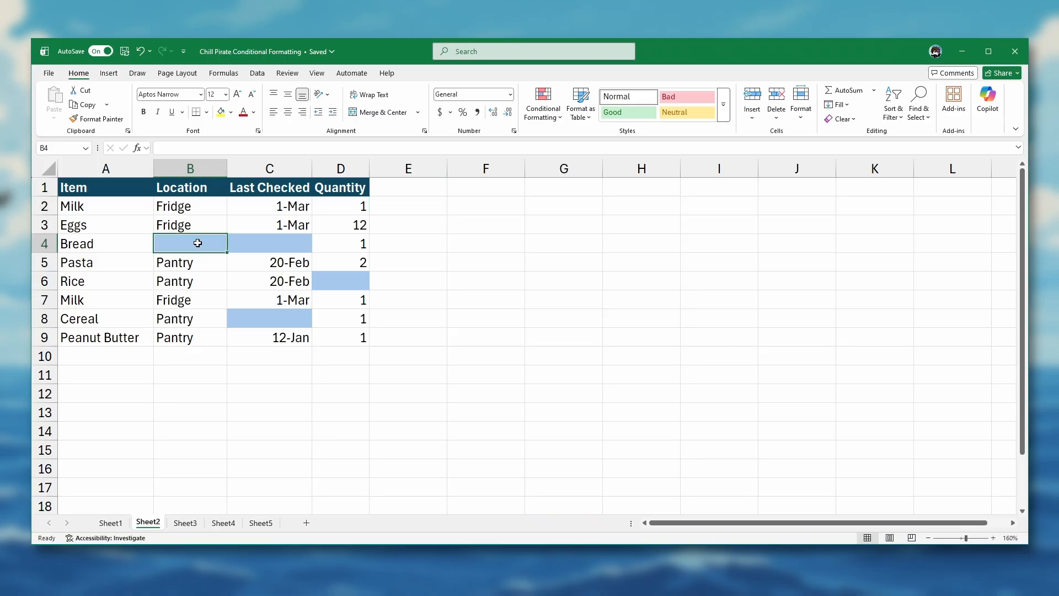
text(P)
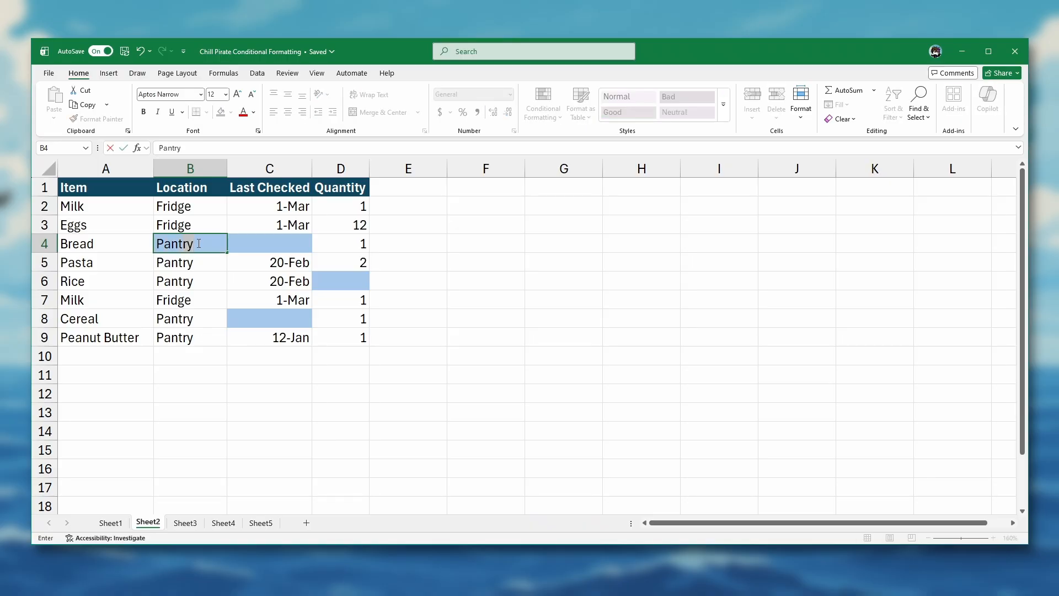
text(antry)
key(Return)
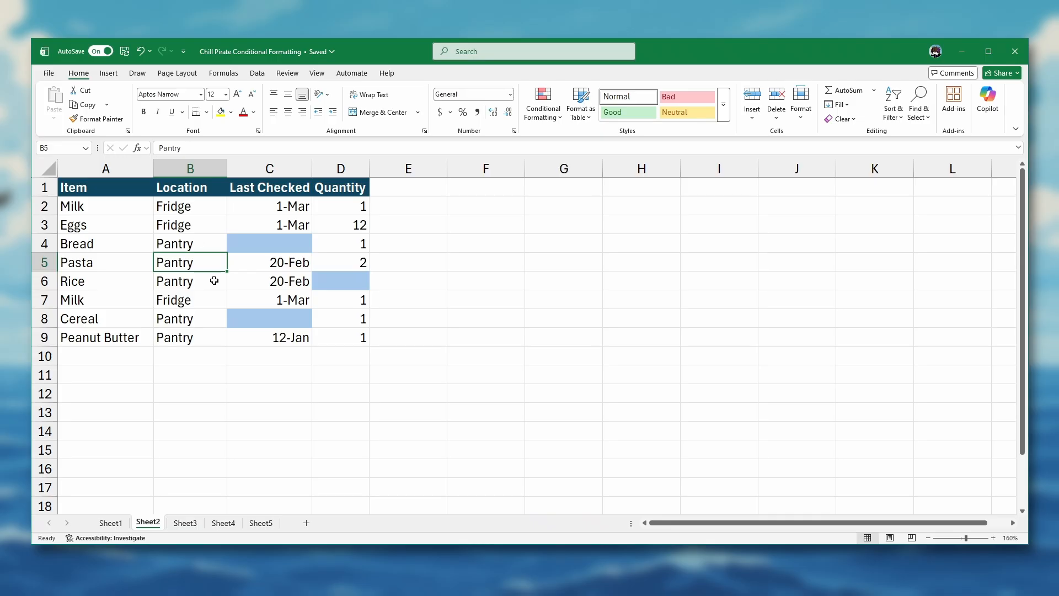
- Highlight duplicate Item names in A2:A9 green with dark green text, then go to Sheet3
drag(118, 208, 103, 342)
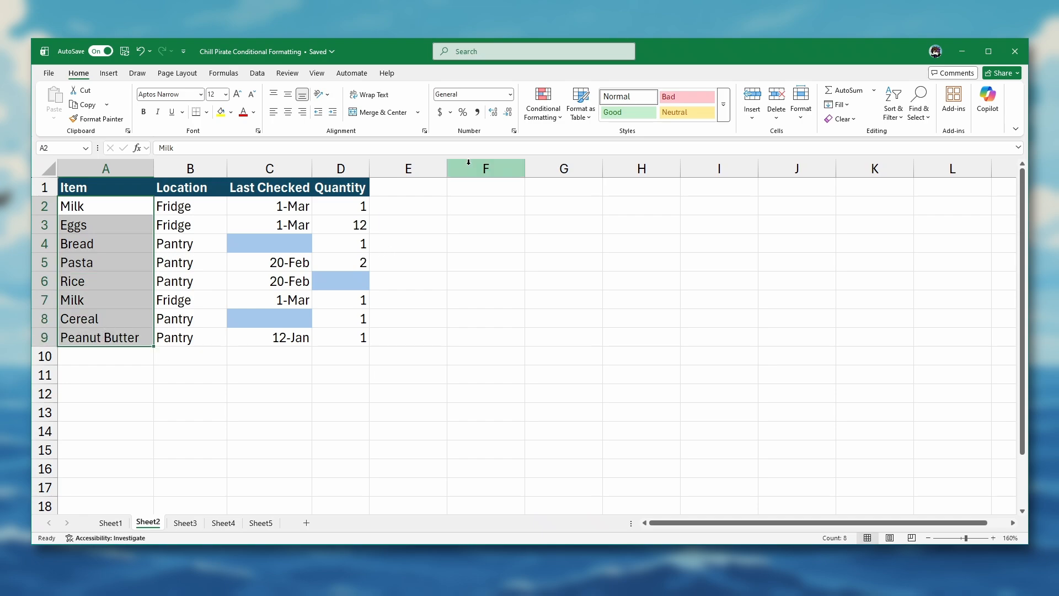
click(551, 124)
mouse_move(579, 141)
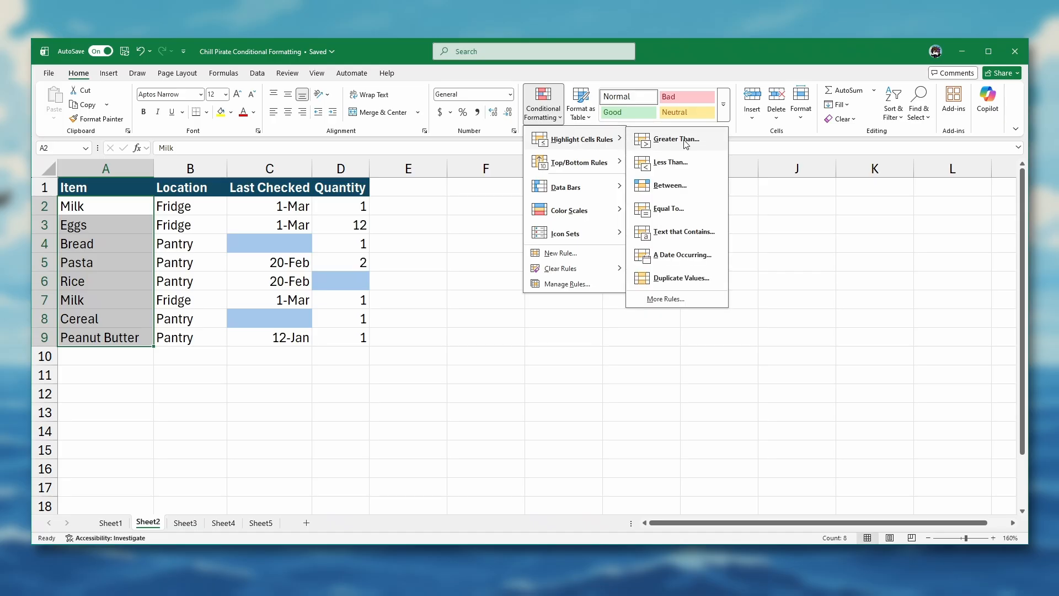
click(680, 278)
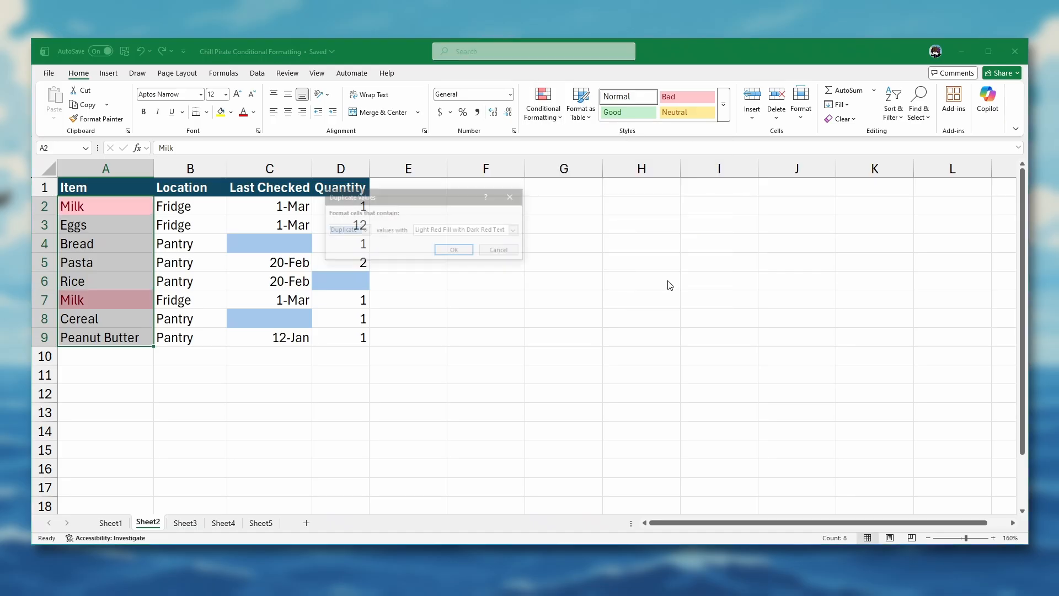
click(471, 230)
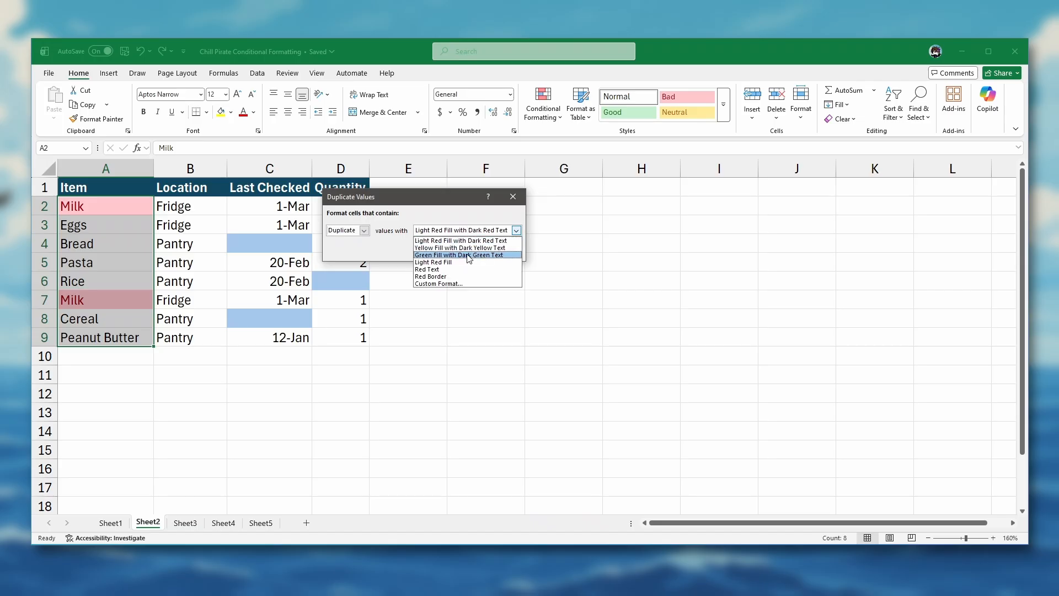
click(469, 256)
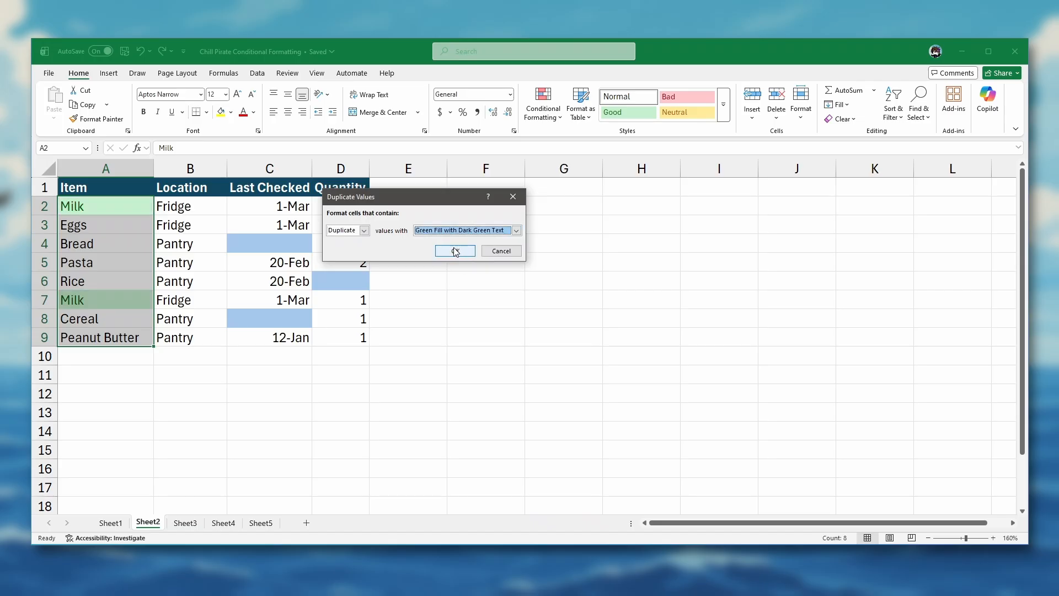
click(456, 251)
click(406, 204)
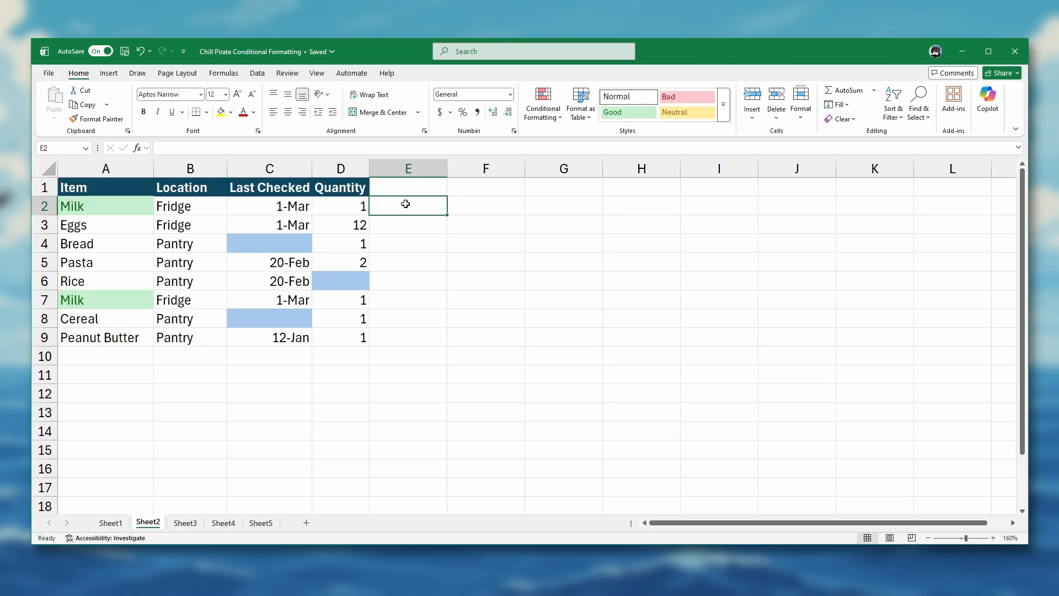
key(ctrl+Page_Down)
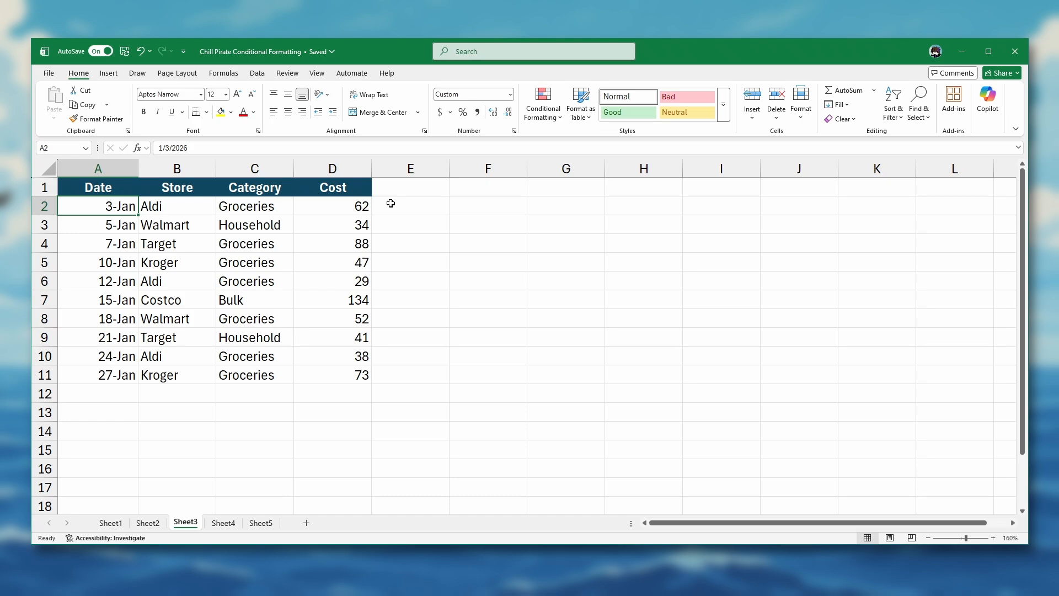
- Start a new formula rule on Cost values D2:D11 using =$d2>50
drag(354, 207, 347, 369)
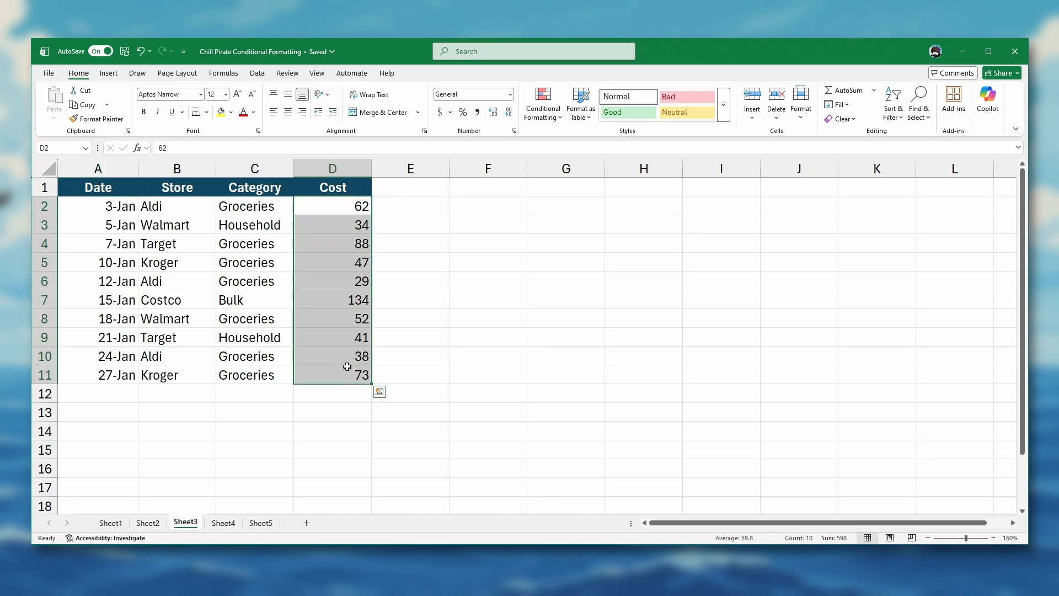
click(548, 123)
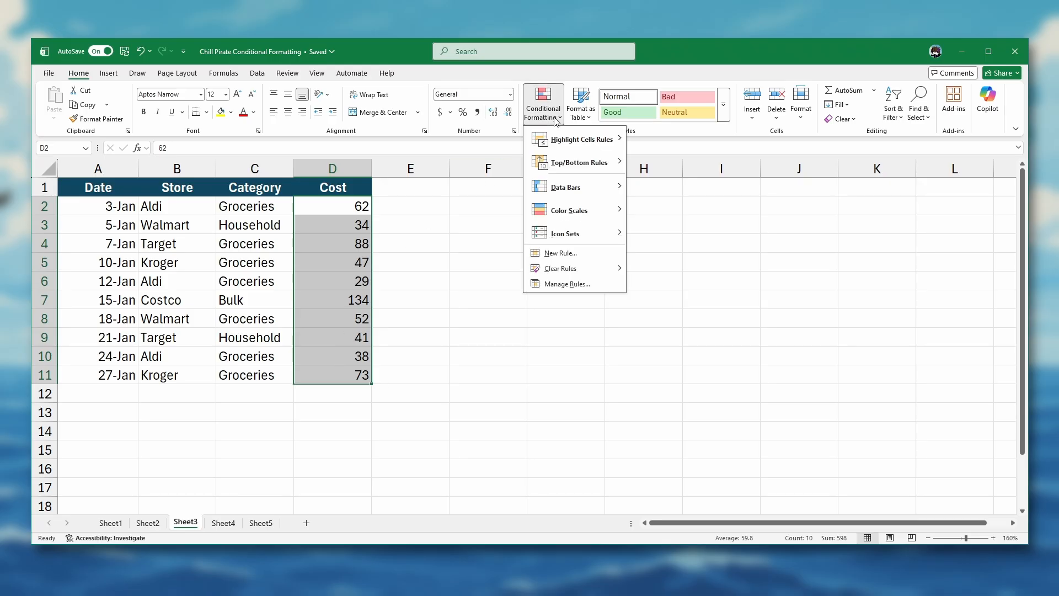
click(563, 255)
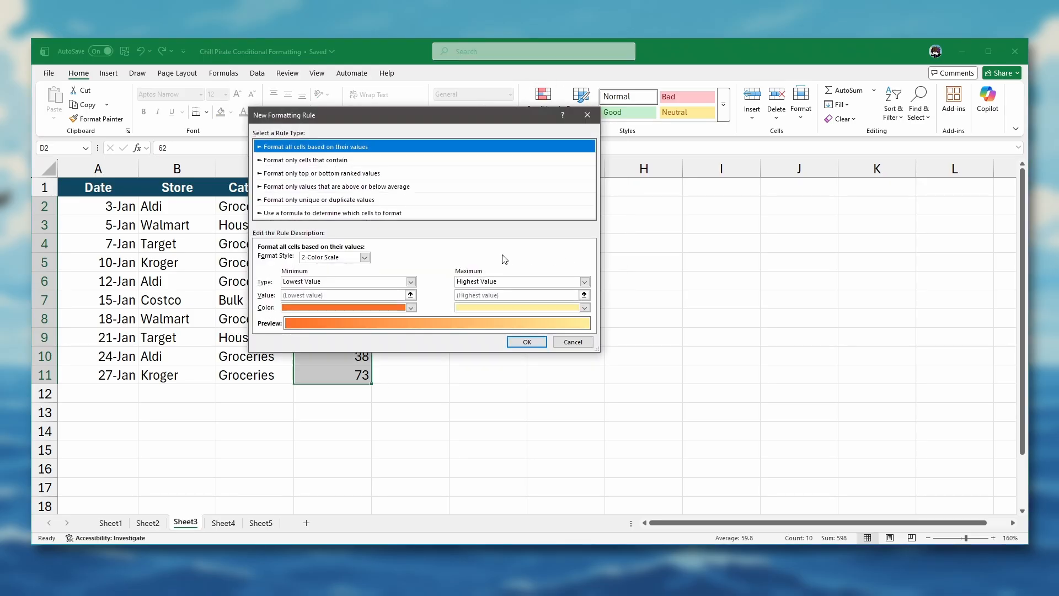
click(358, 213)
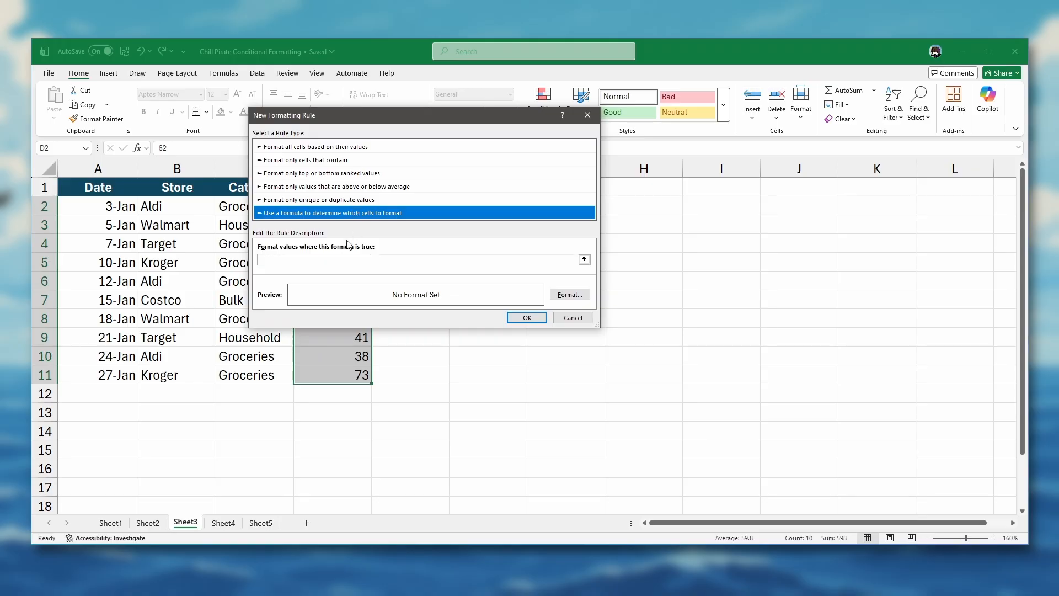
click(321, 260)
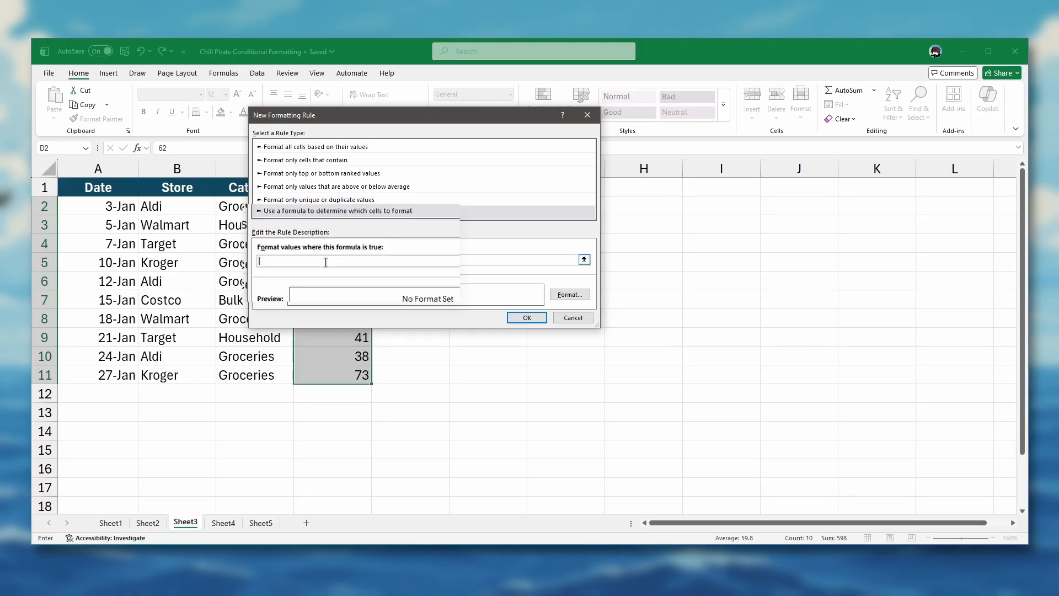
text(=$d)
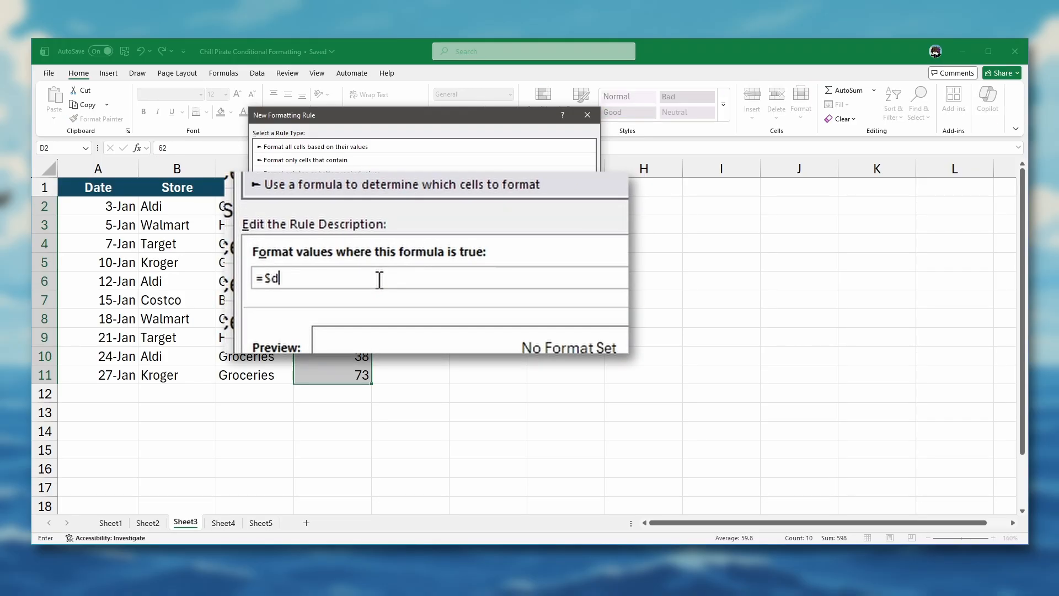
text(2>50)
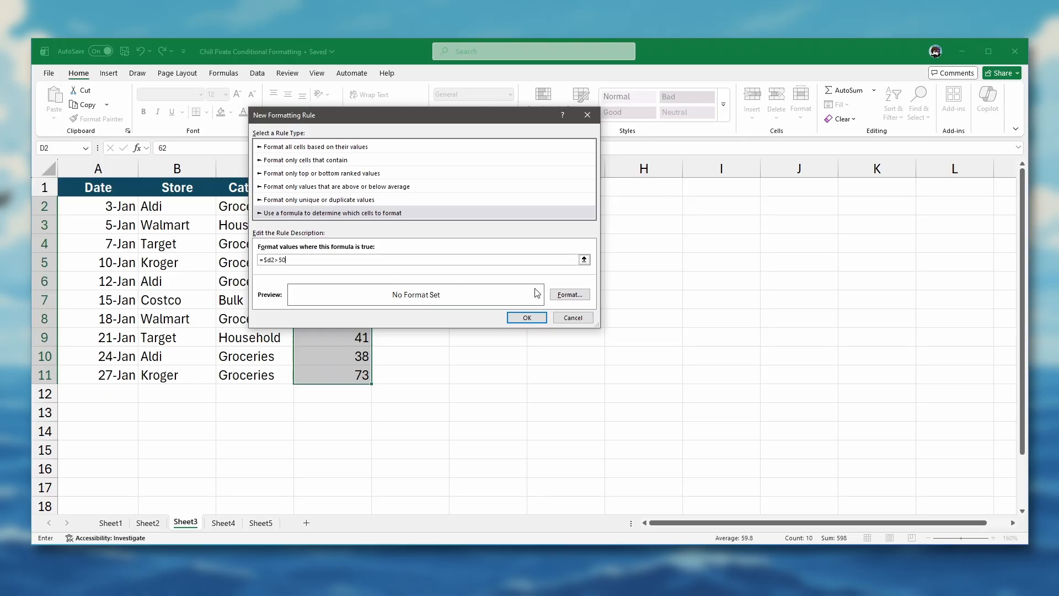
- Give the cost-above-50 rule a pink fill and apply it
click(571, 295)
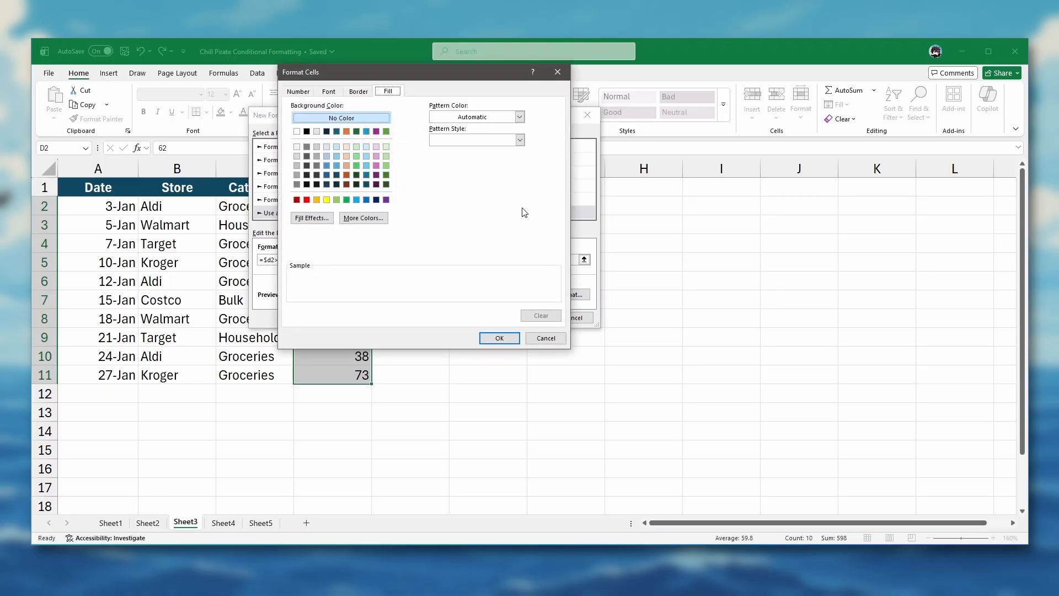
click(376, 157)
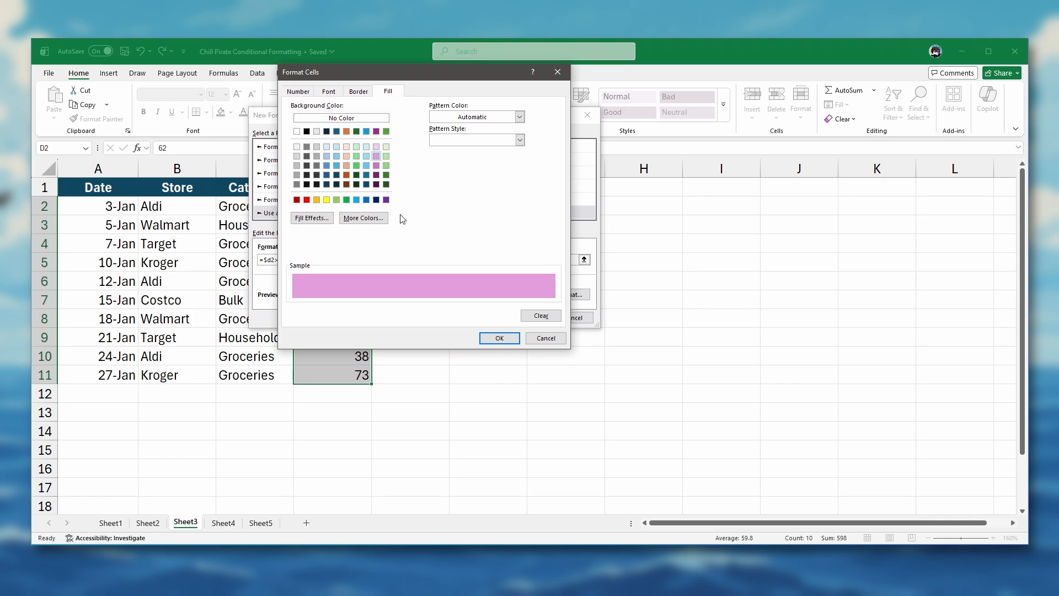
click(505, 339)
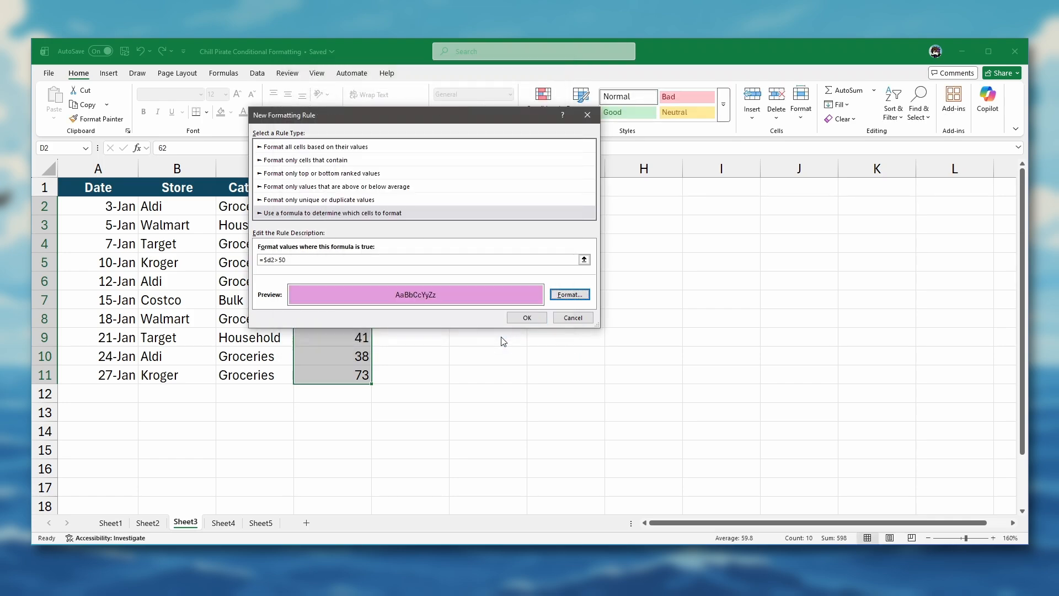
click(527, 318)
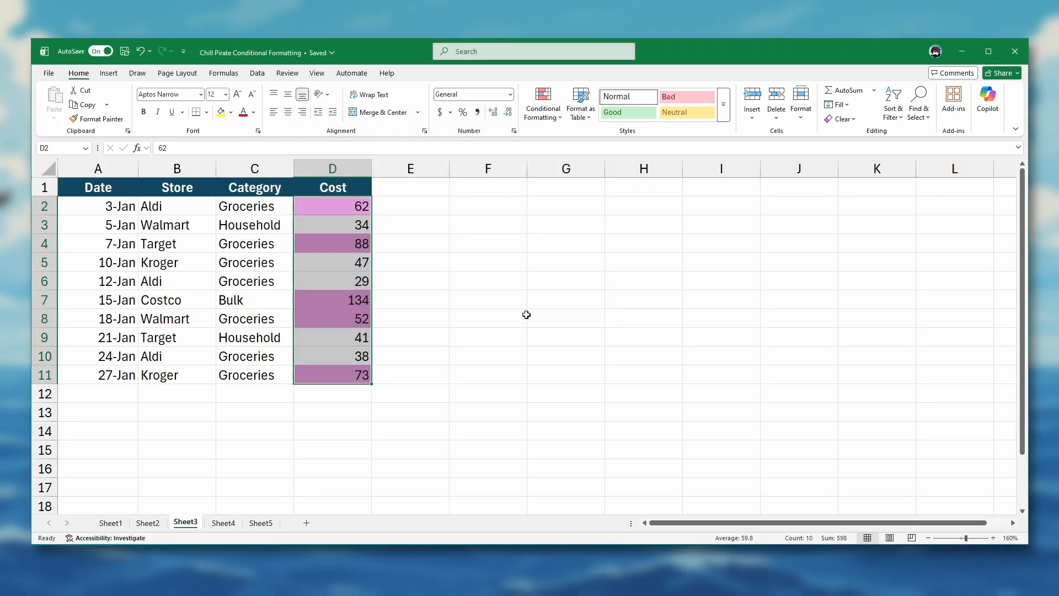
click(419, 203)
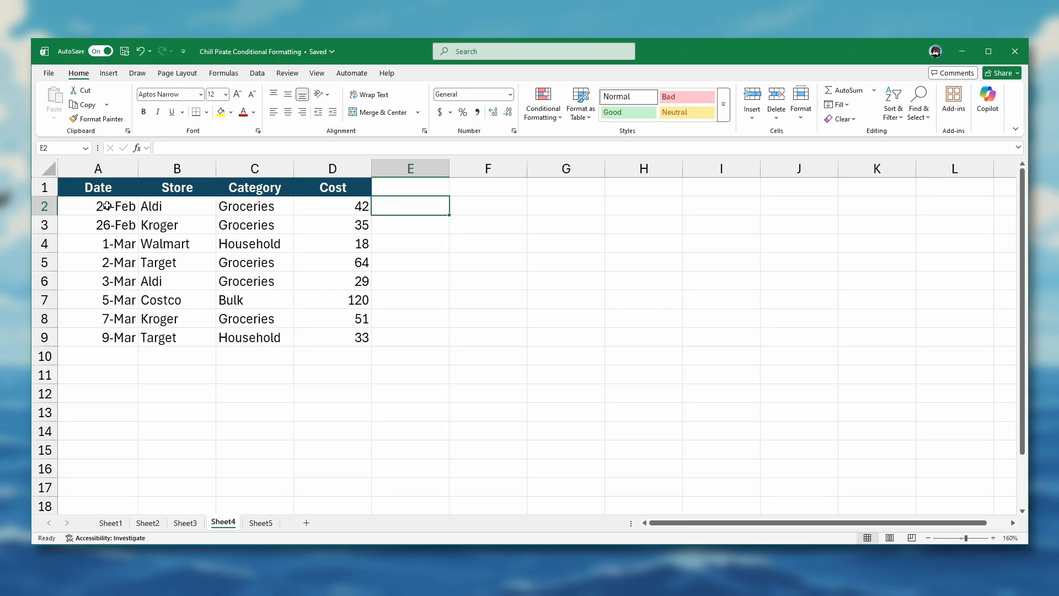
- Start a new formula rule on dates A2:A9 using =MONTH(A2)=MONTH(TODAY())
drag(106, 206, 99, 336)
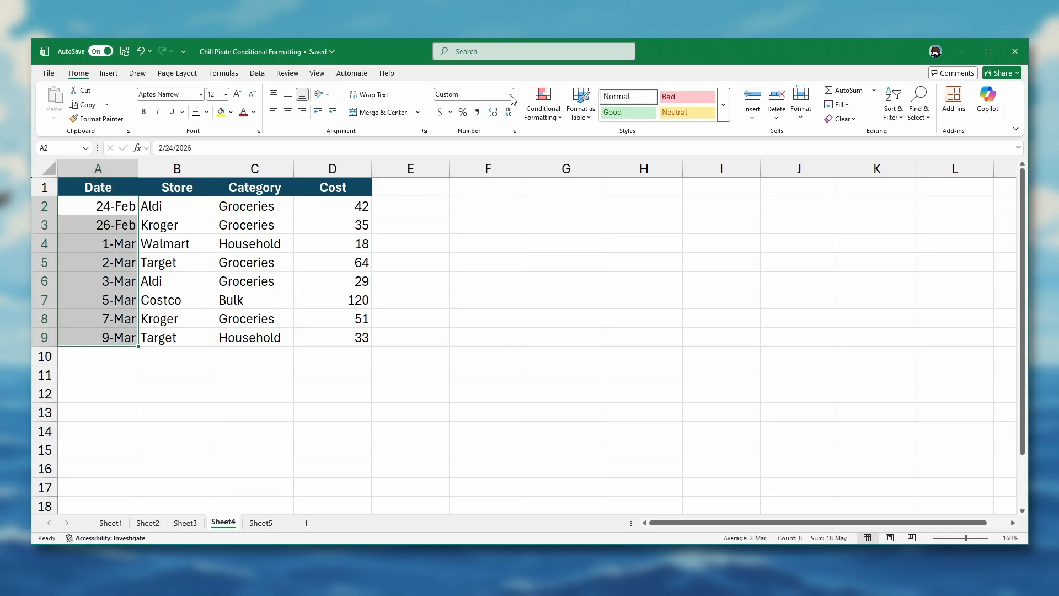
click(553, 120)
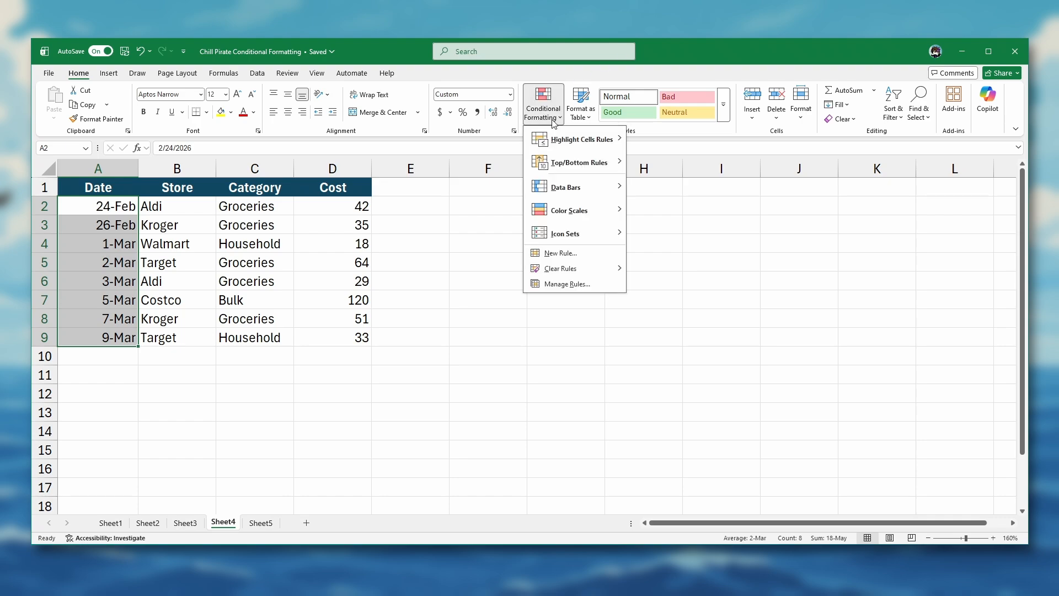
click(554, 253)
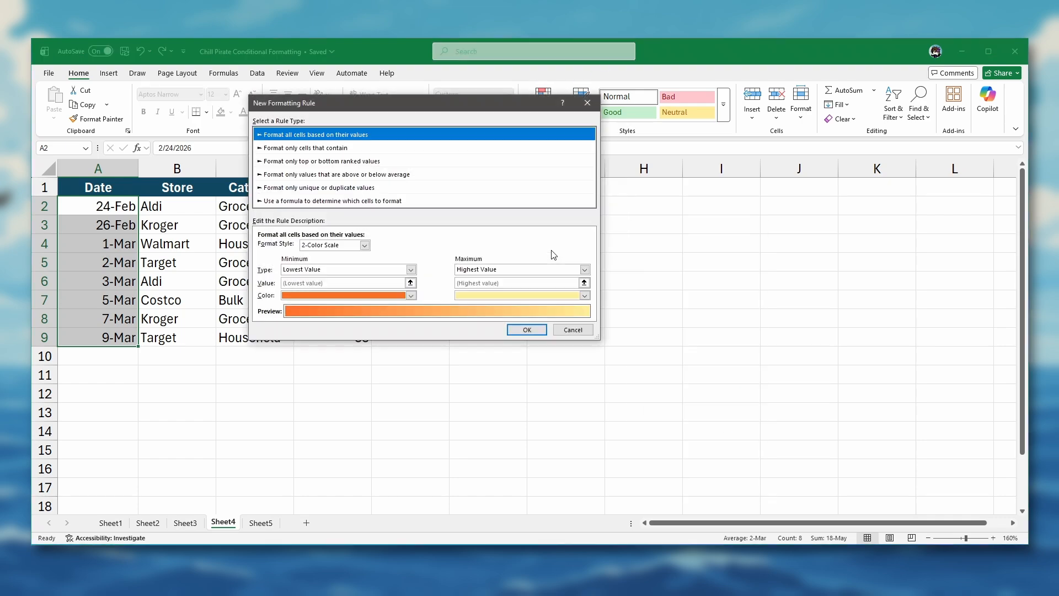
click(318, 206)
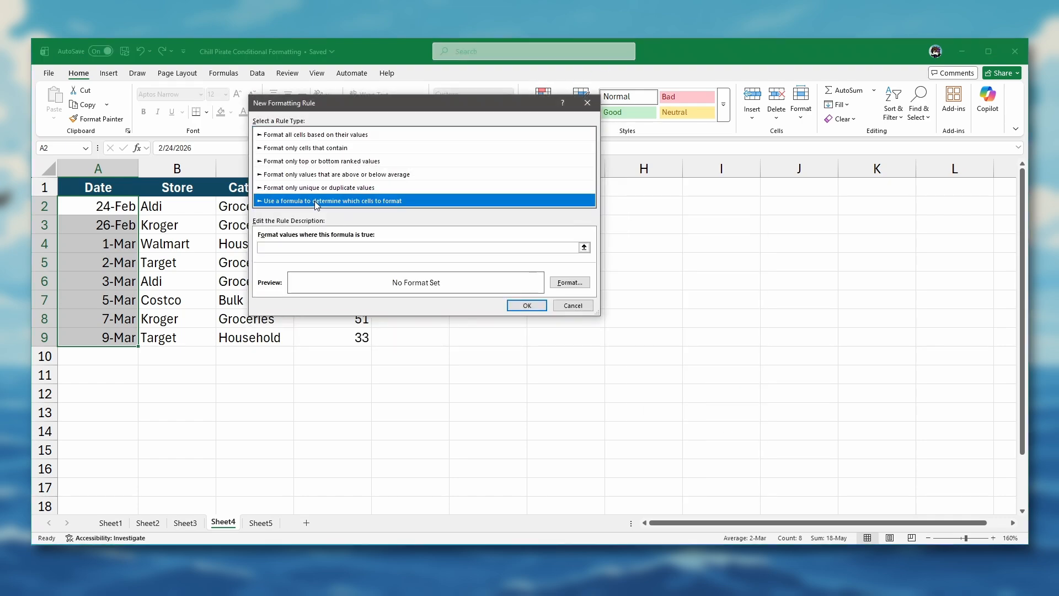
click(329, 248)
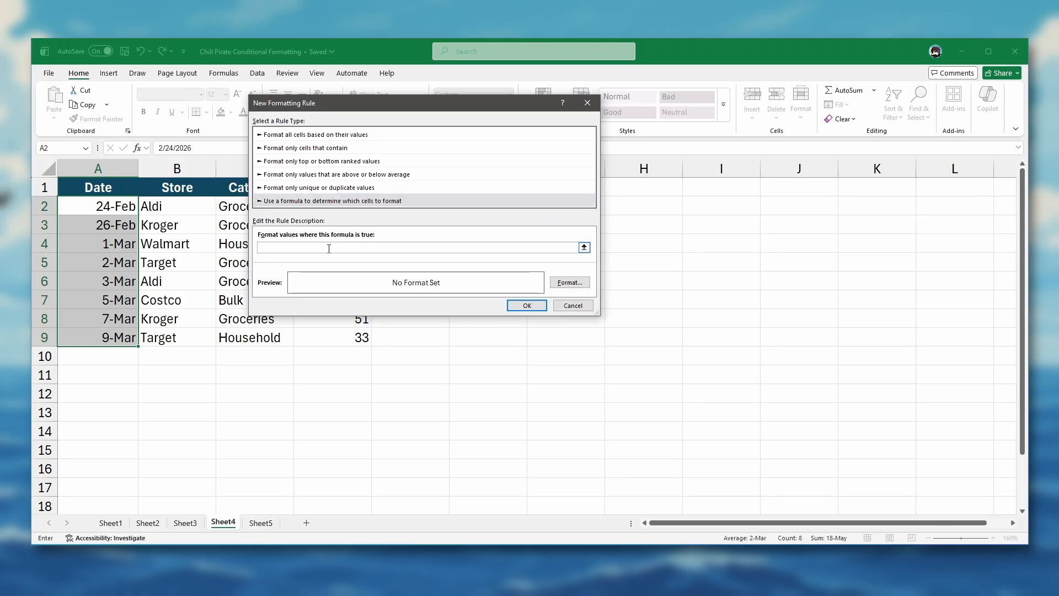
text(=MONTH(A2)=MONTH(TODAY)
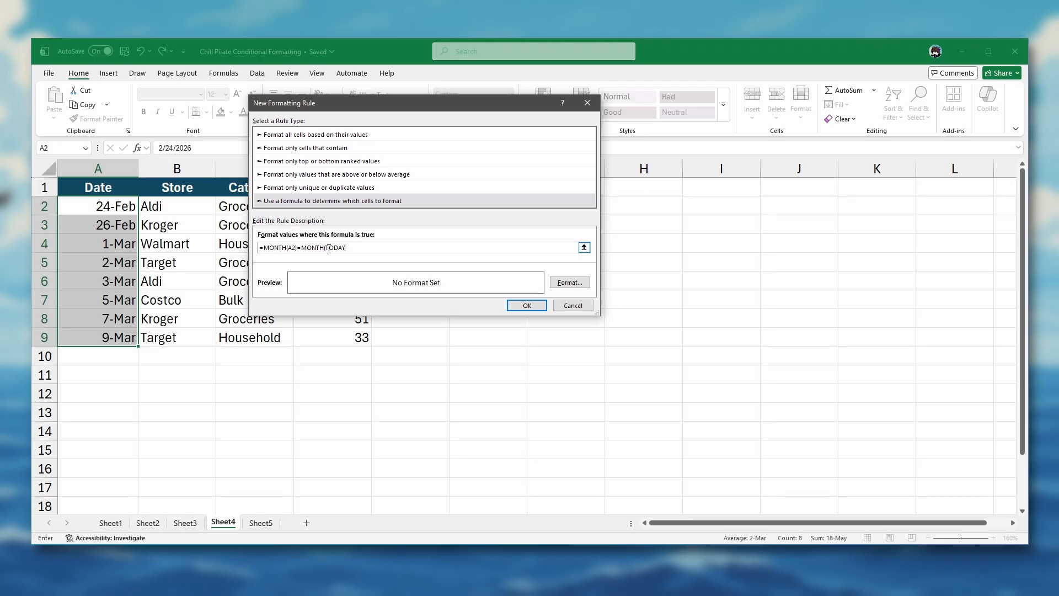
text(()))
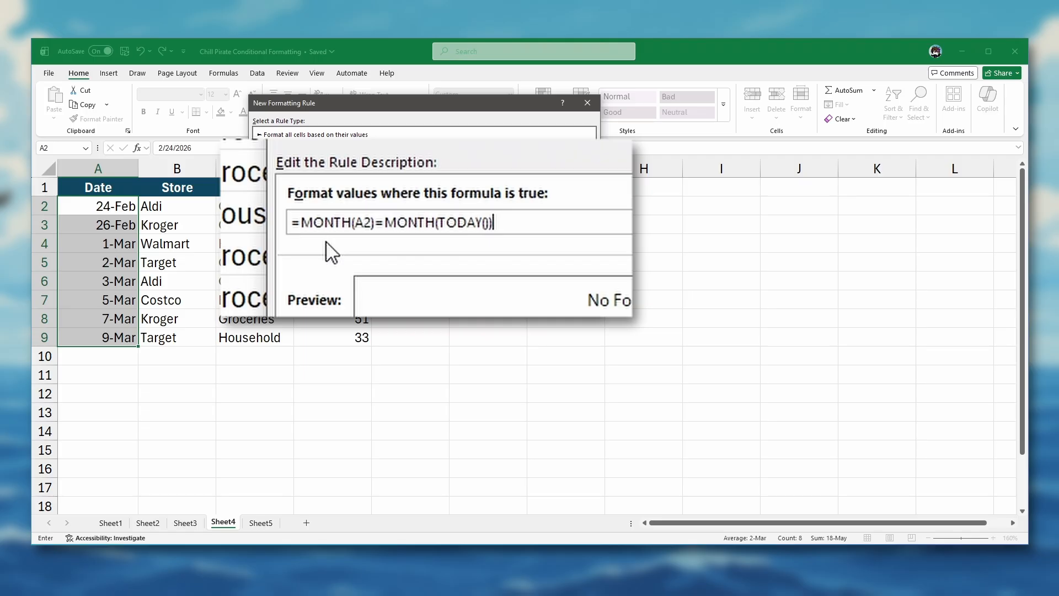
- Give the current-month date rule a light green fill and apply it
click(569, 283)
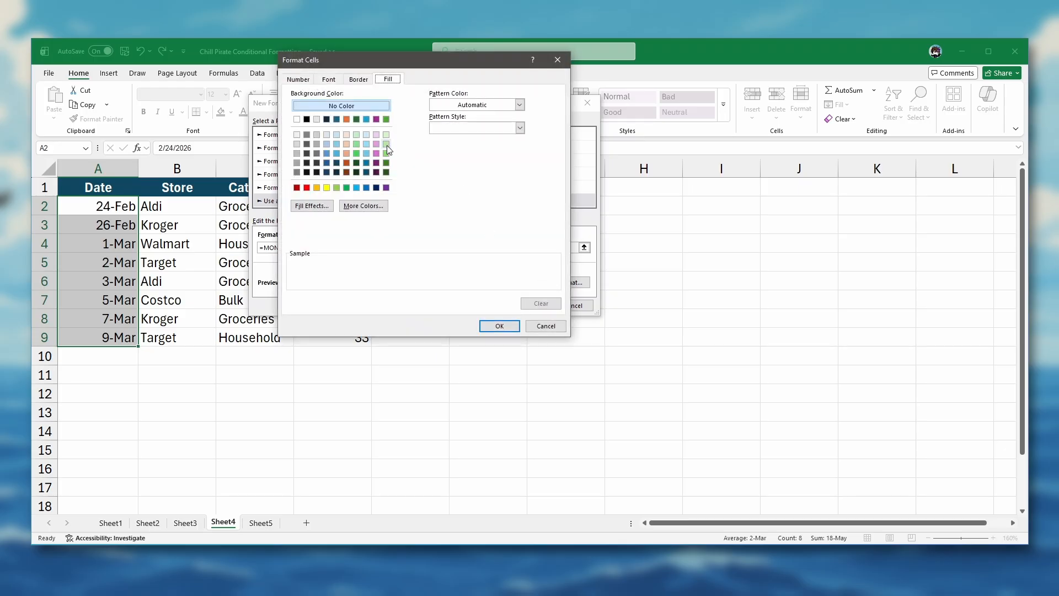
click(387, 144)
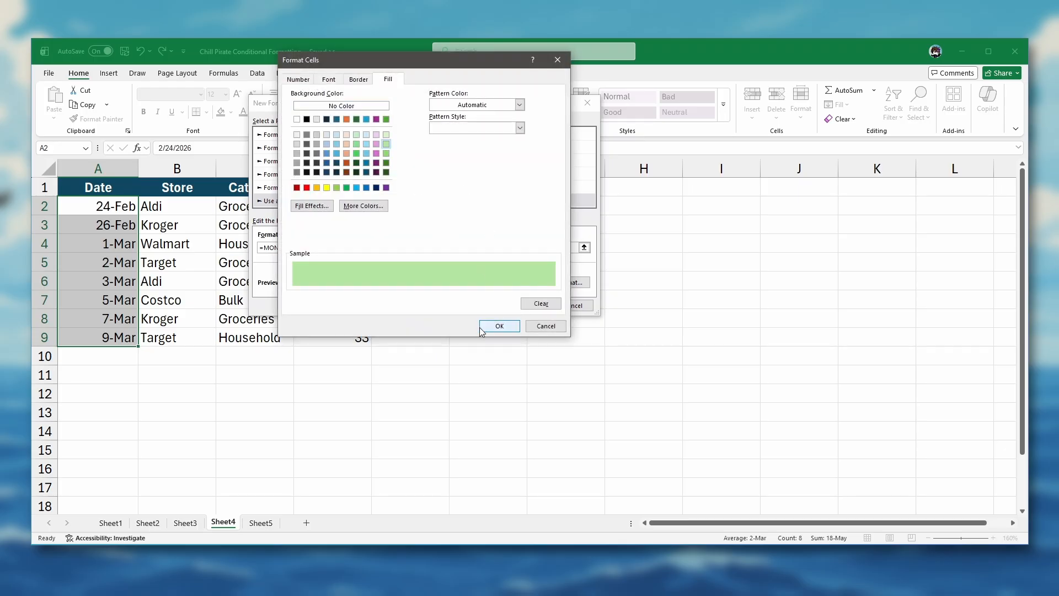
click(498, 326)
click(523, 305)
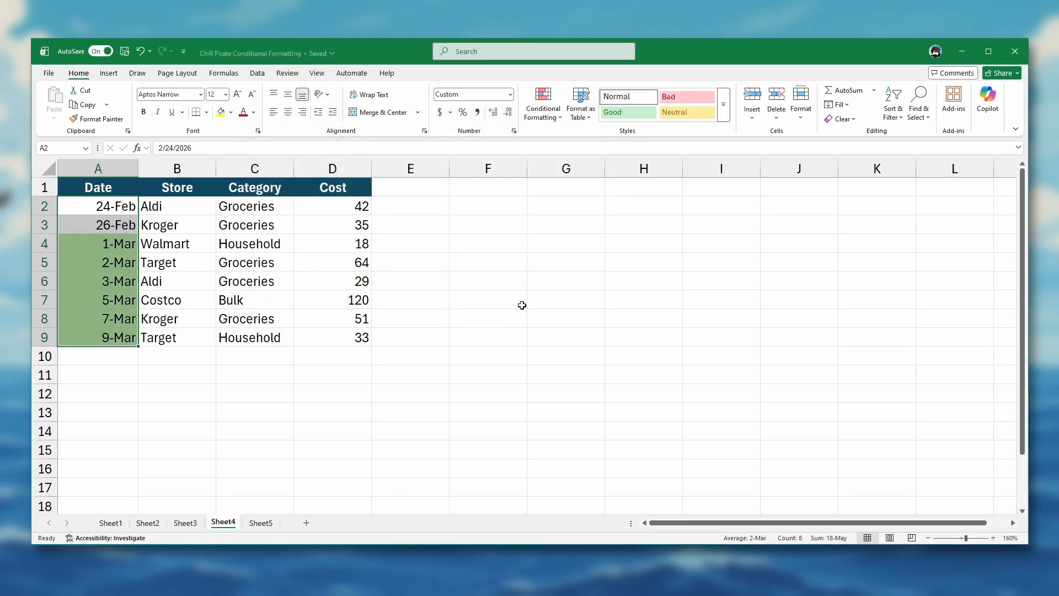
click(420, 242)
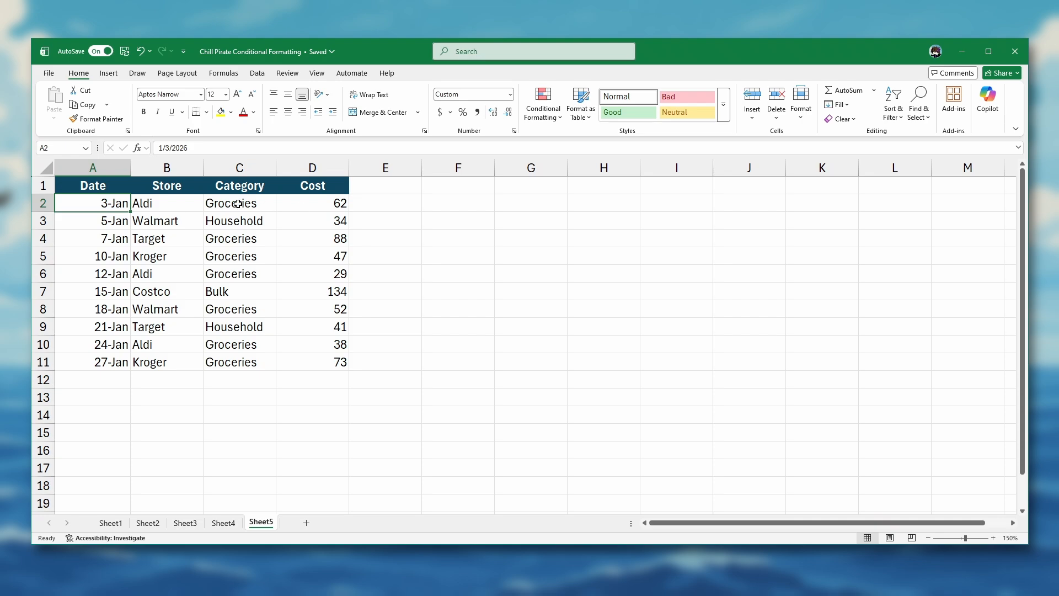
- Start a new formula rule on the whole table A2:D11 using =$d2>60
drag(114, 206, 303, 357)
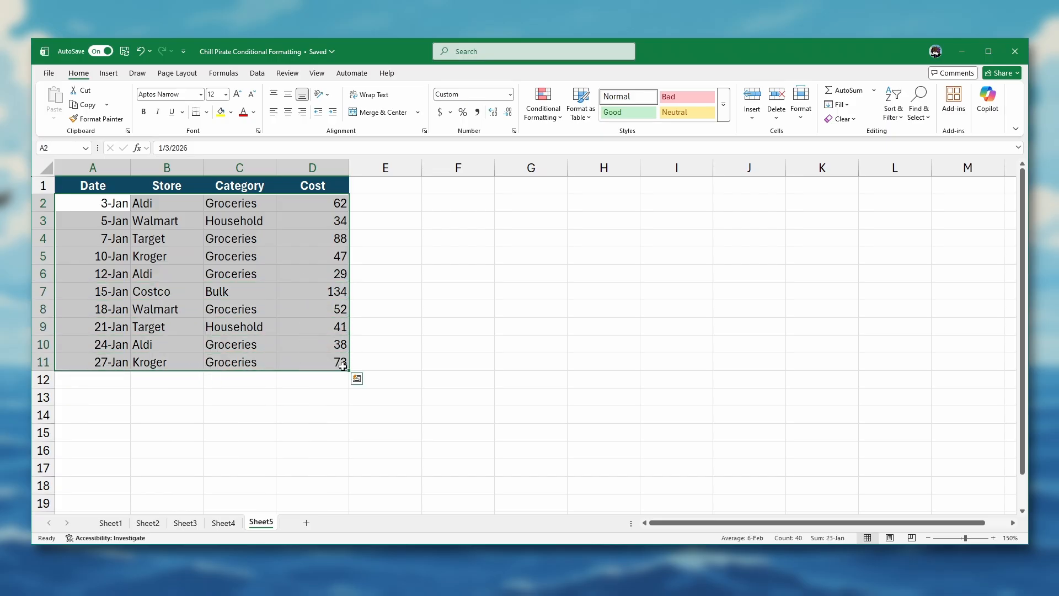
click(547, 114)
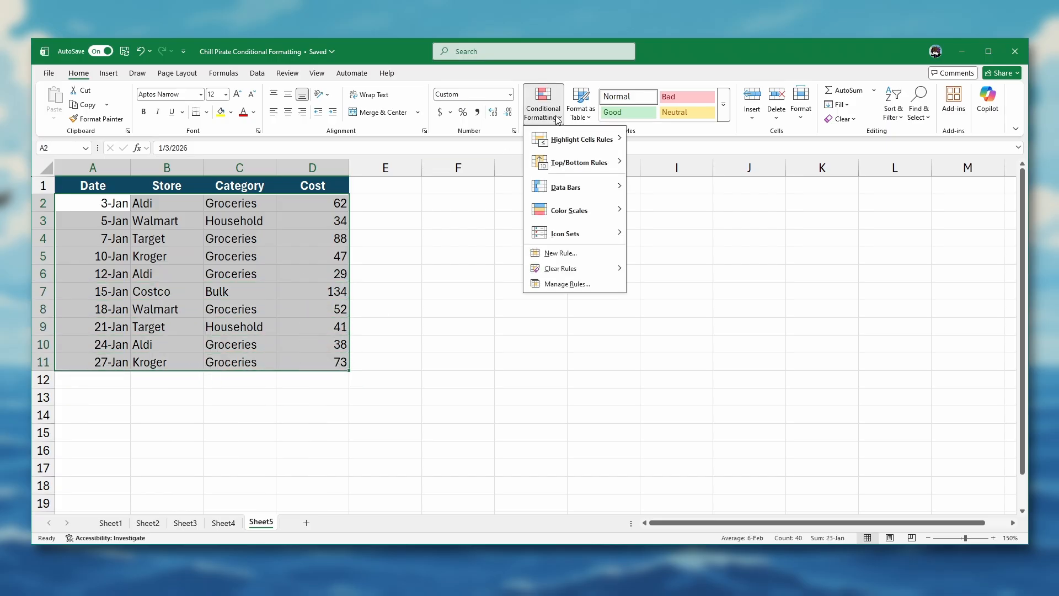
click(535, 253)
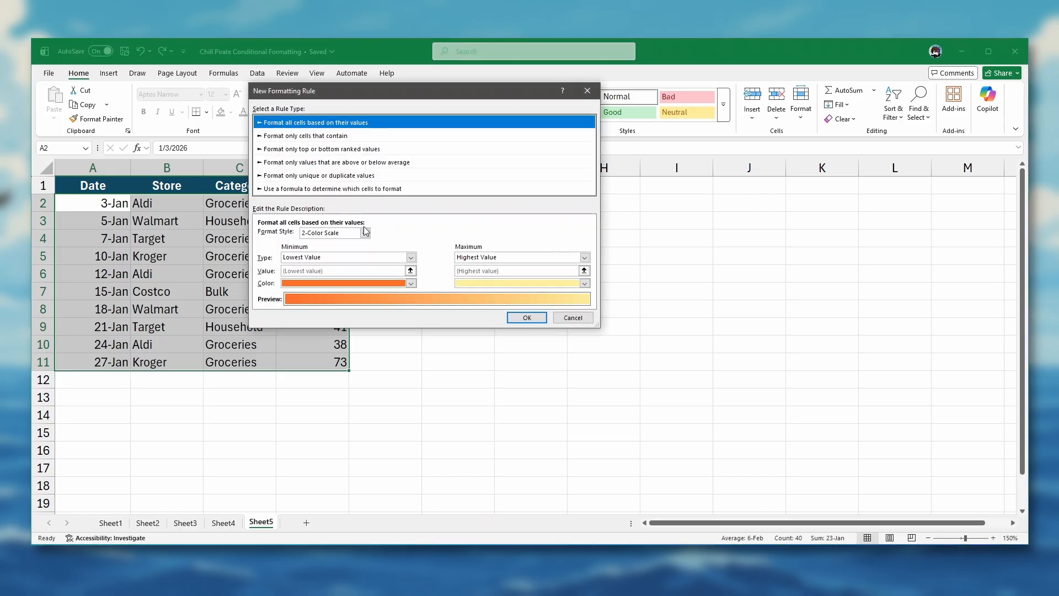
click(325, 189)
click(301, 234)
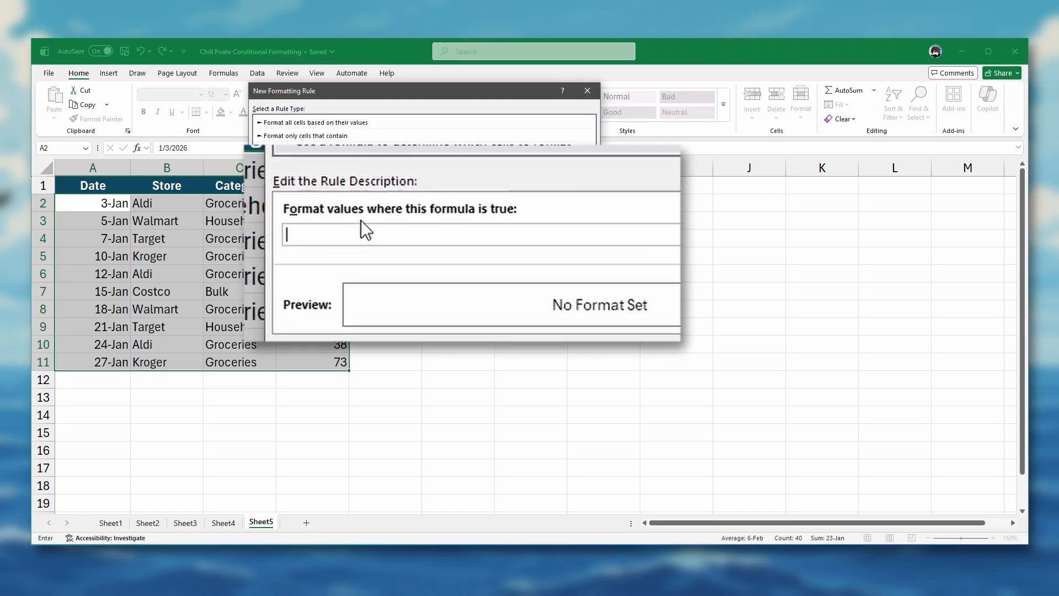
text(=$d2>60)
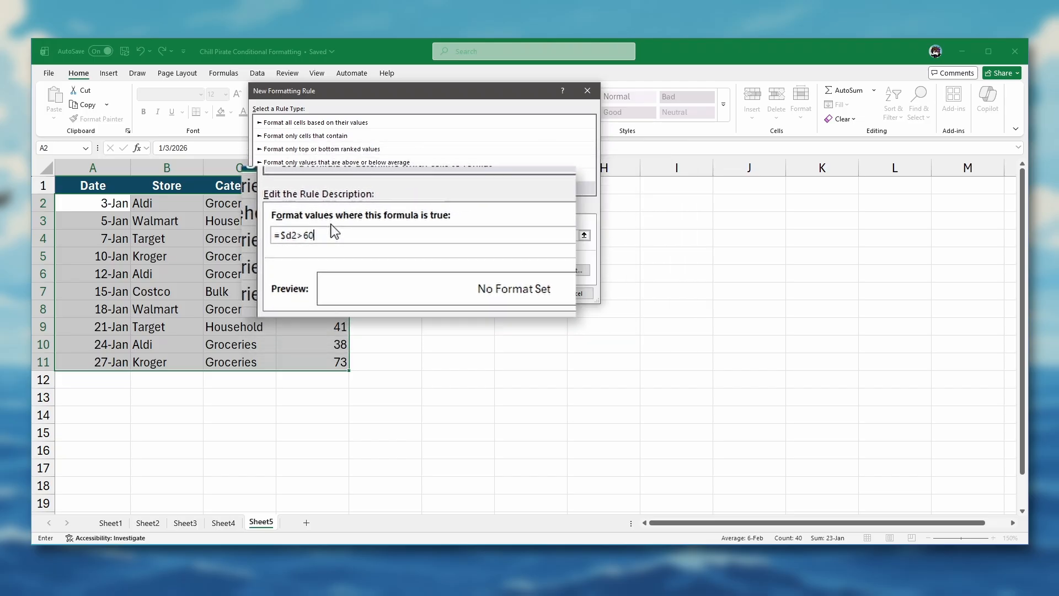
- Give the cost-above-60 row rule a light green fill and apply it
click(572, 270)
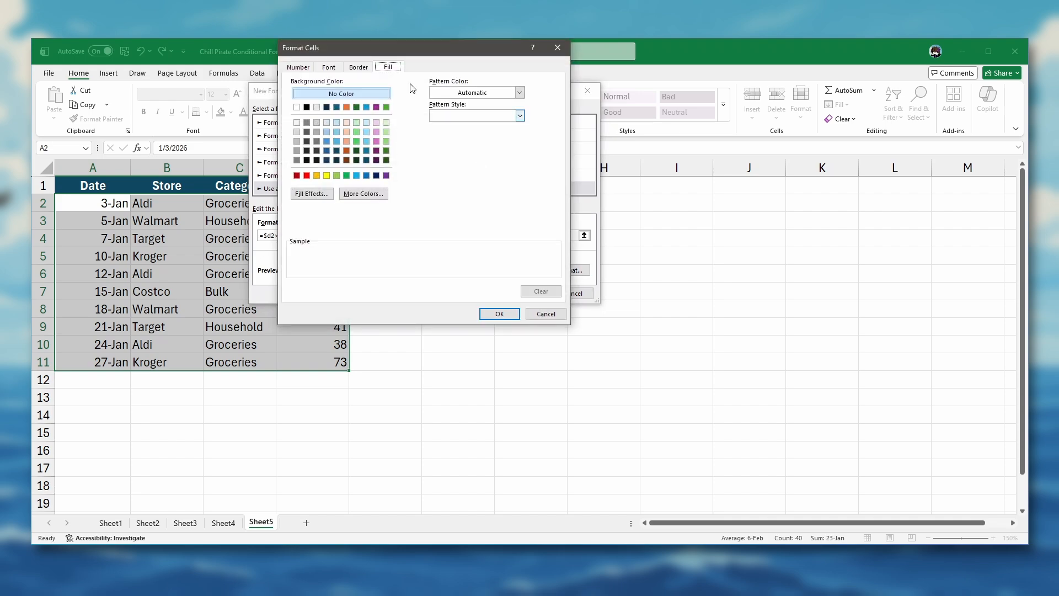
click(387, 132)
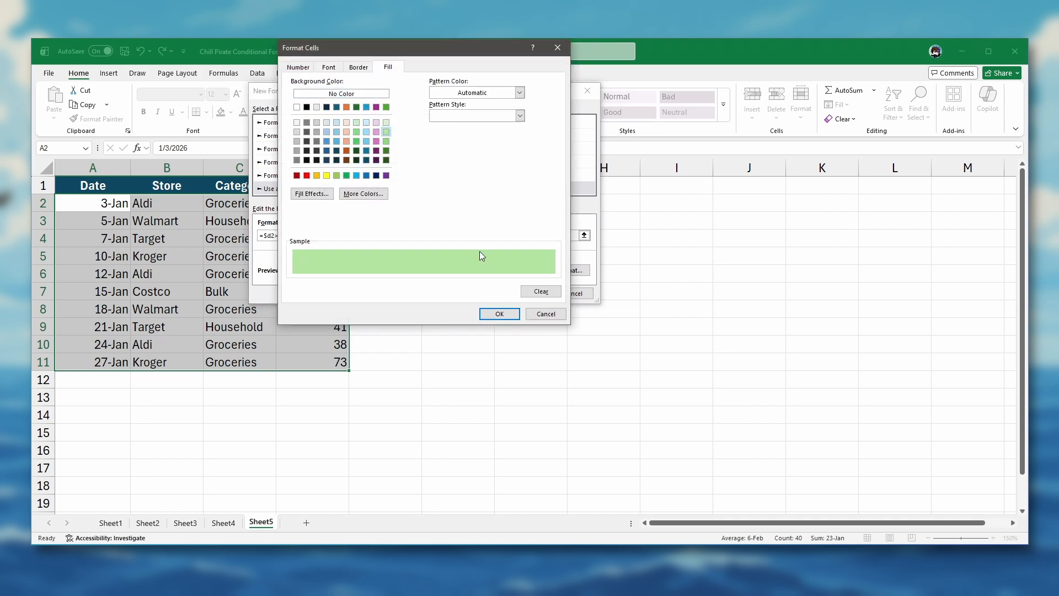
click(501, 313)
click(521, 293)
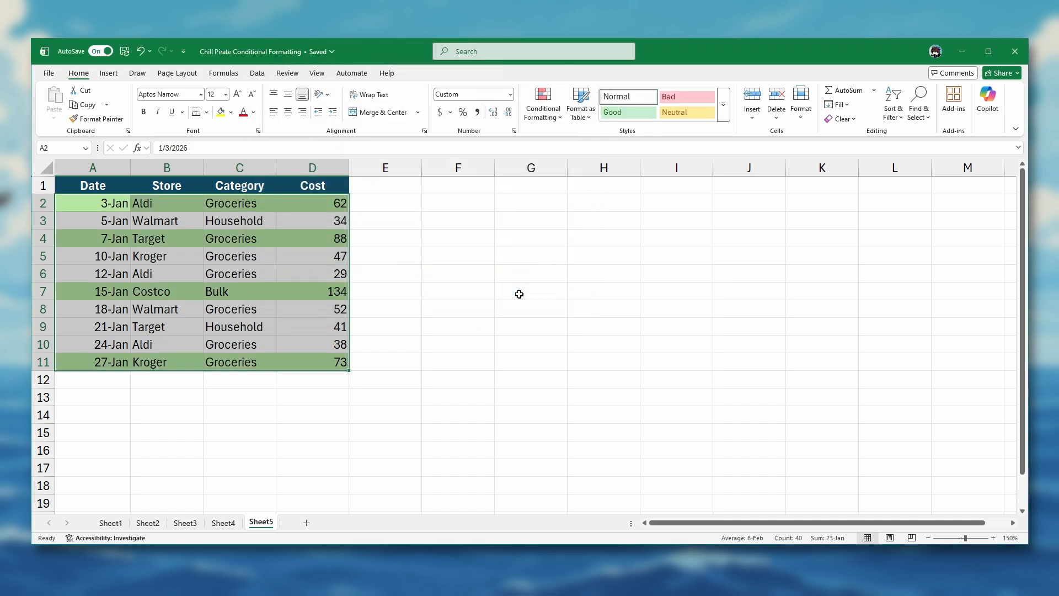
click(399, 202)
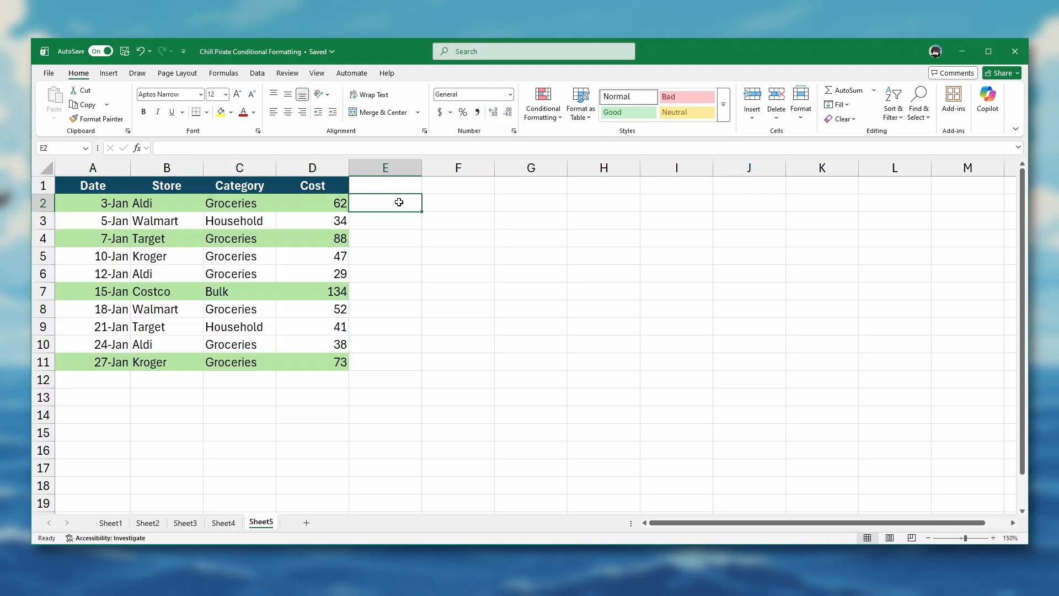